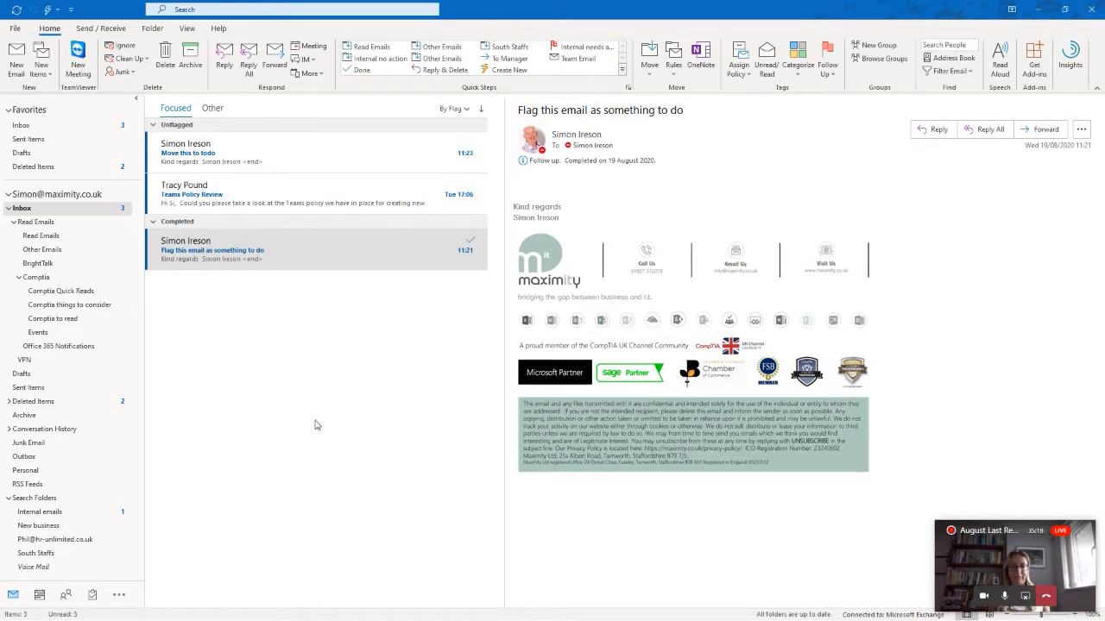
- Create a task from the Teams Policy Review email, set its due date to Thu 20/08/2020, and save it
{"action": "left_click", "coordinate": [1085, 539]}
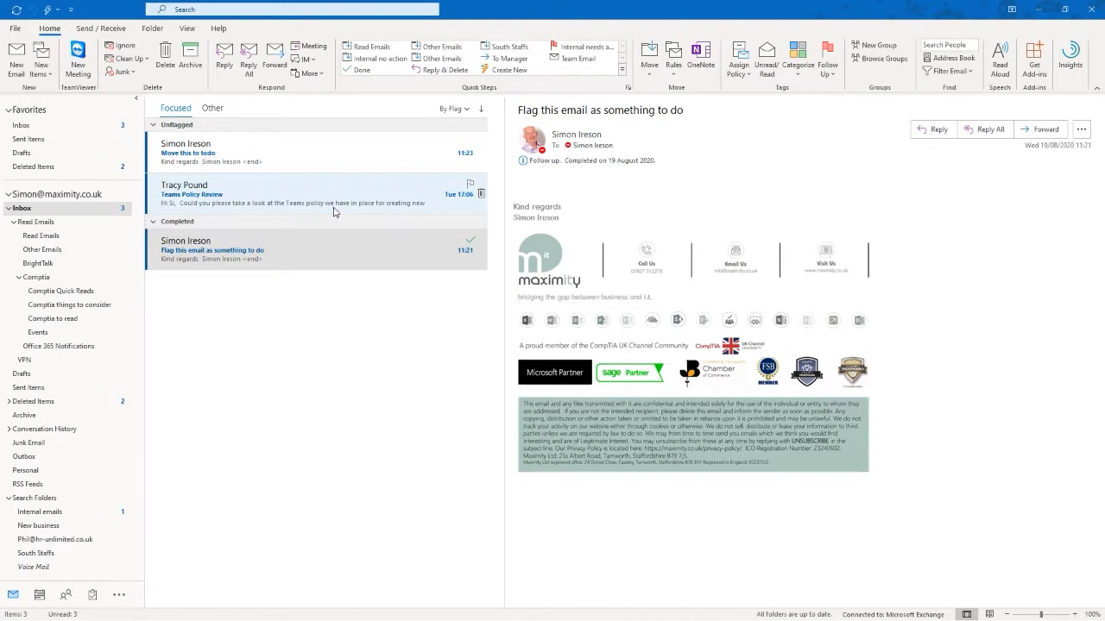
{"action": "left_click", "coordinate": [290, 202]}
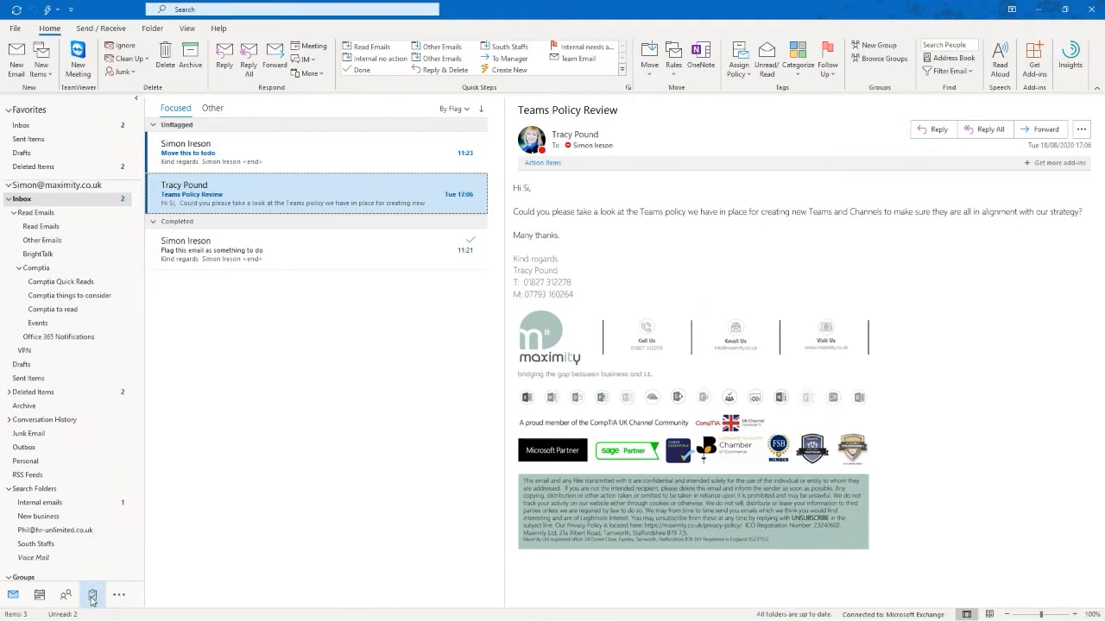
{"action": "left_click_drag", "start_coordinate": [92, 599], "coordinate": [92, 598]}
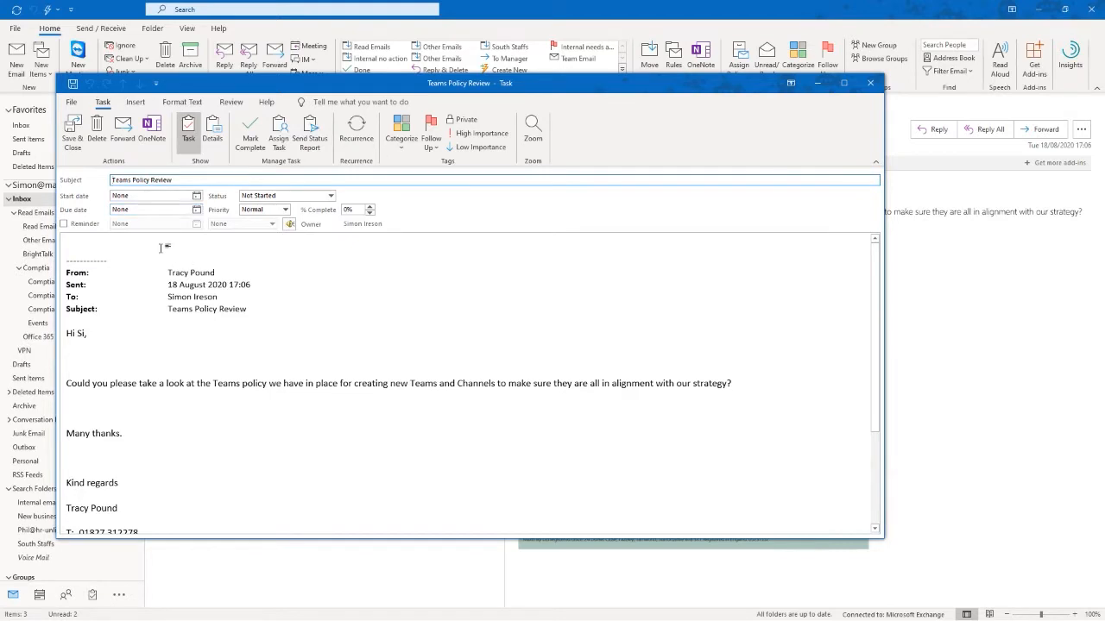
{"action": "left_click", "coordinate": [197, 209]}
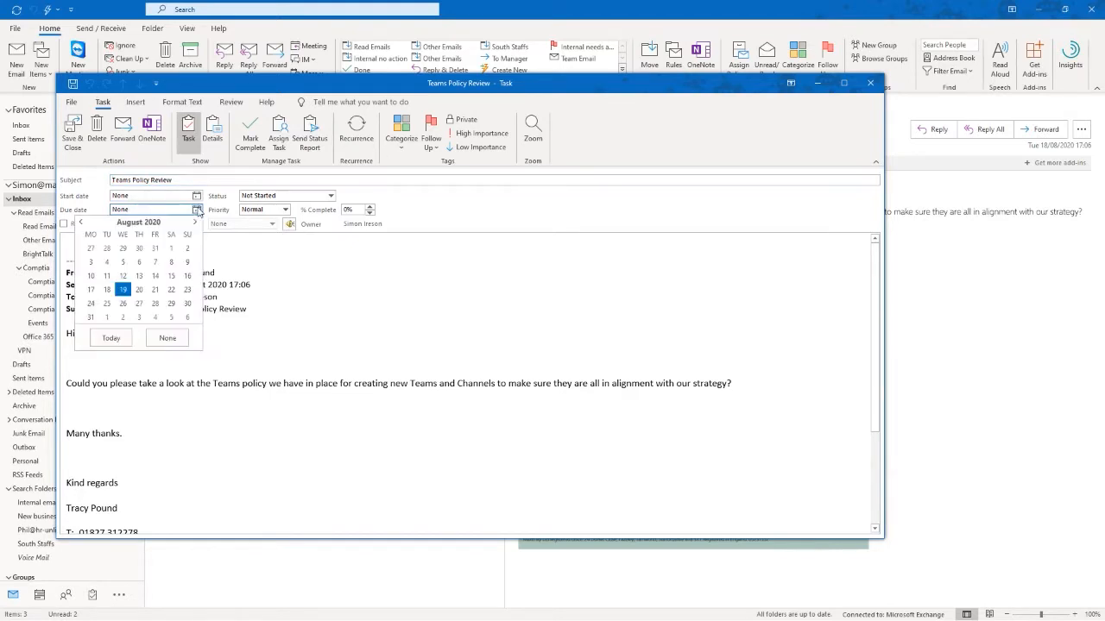
{"action": "left_click", "coordinate": [139, 291]}
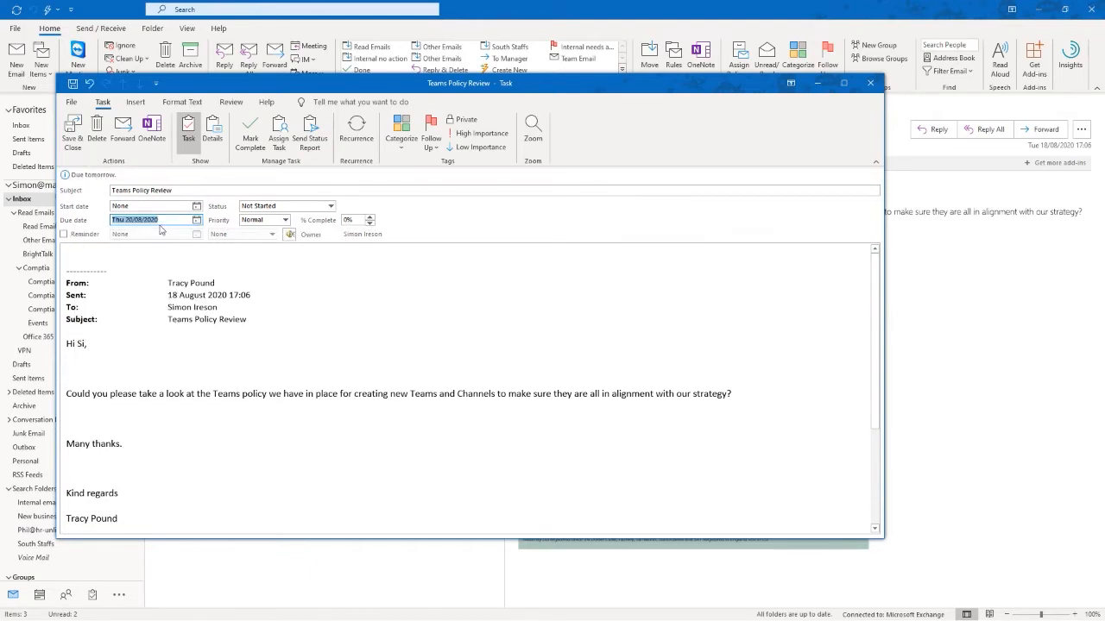
{"action": "left_click", "coordinate": [74, 134]}
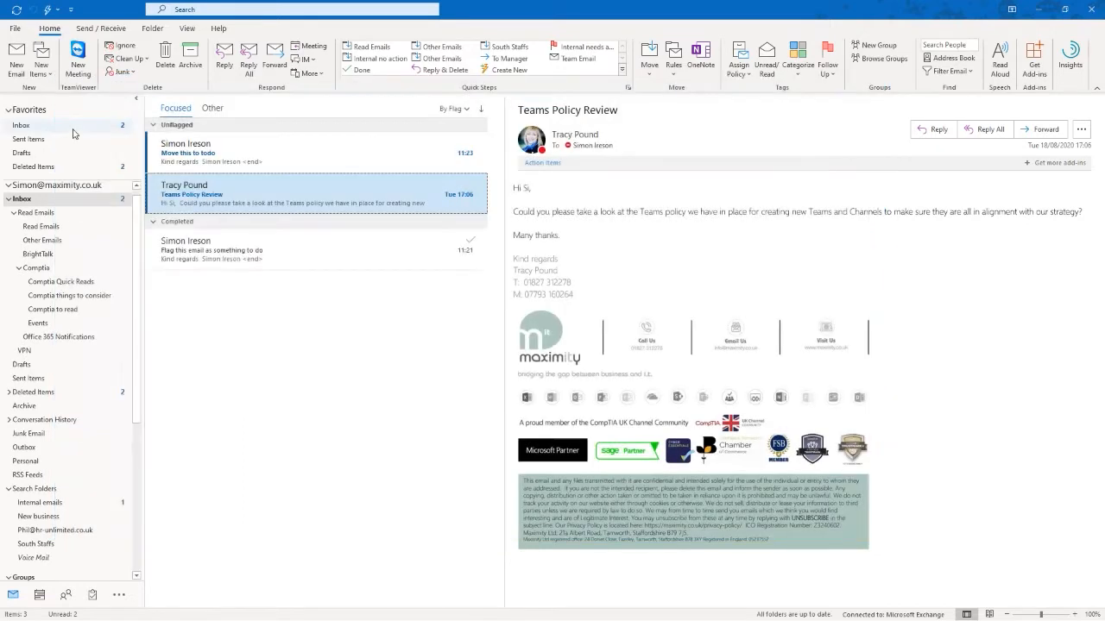
- View the Teams Policy Review task in the To-Do List among the tasks due tomorrow
{"action": "left_click", "coordinate": [92, 594]}
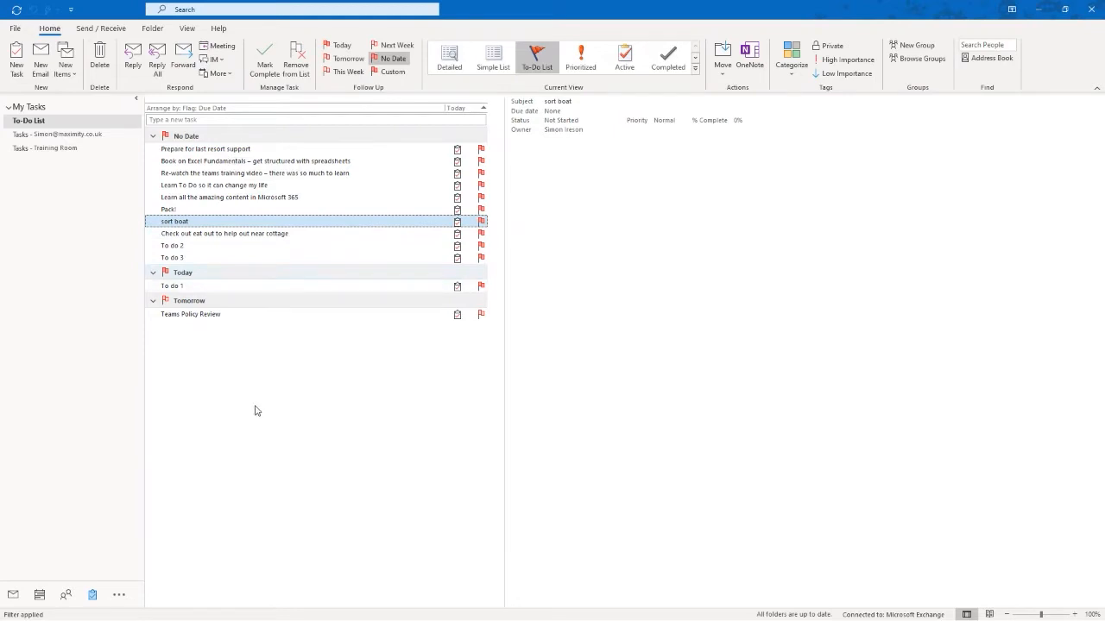
{"action": "left_click", "coordinate": [14, 598]}
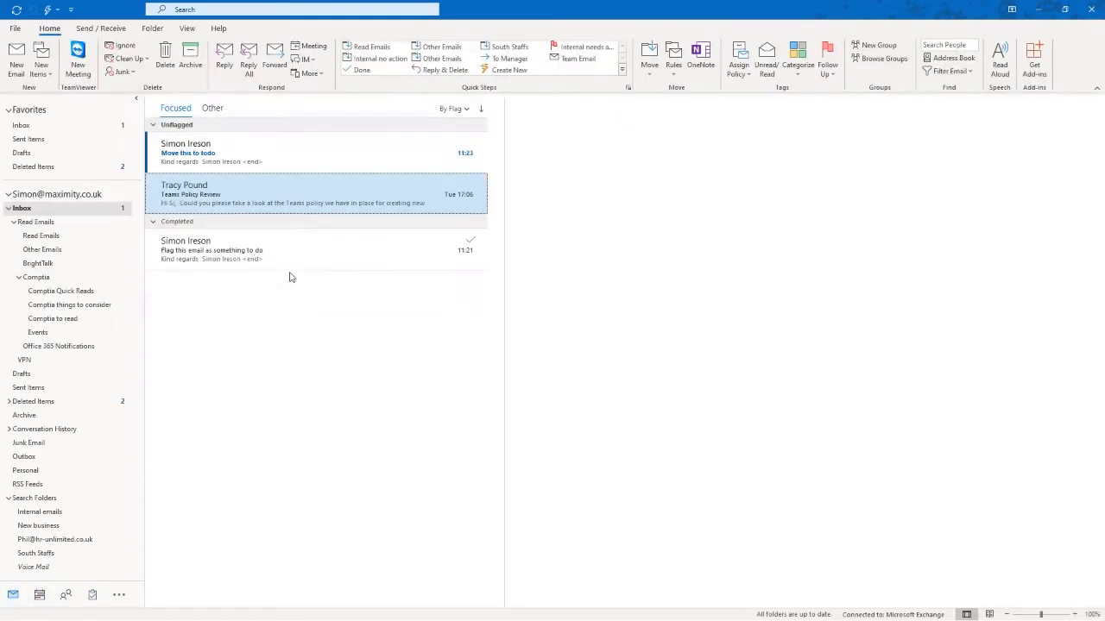
{"action": "left_click", "coordinate": [93, 595]}
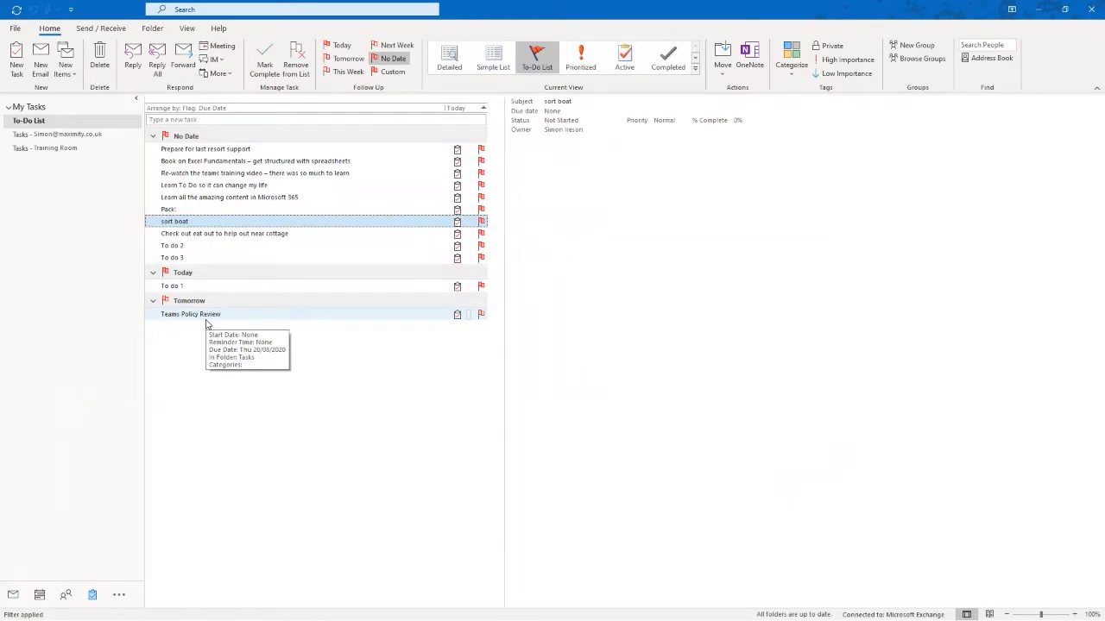
{"action": "left_click", "coordinate": [221, 316]}
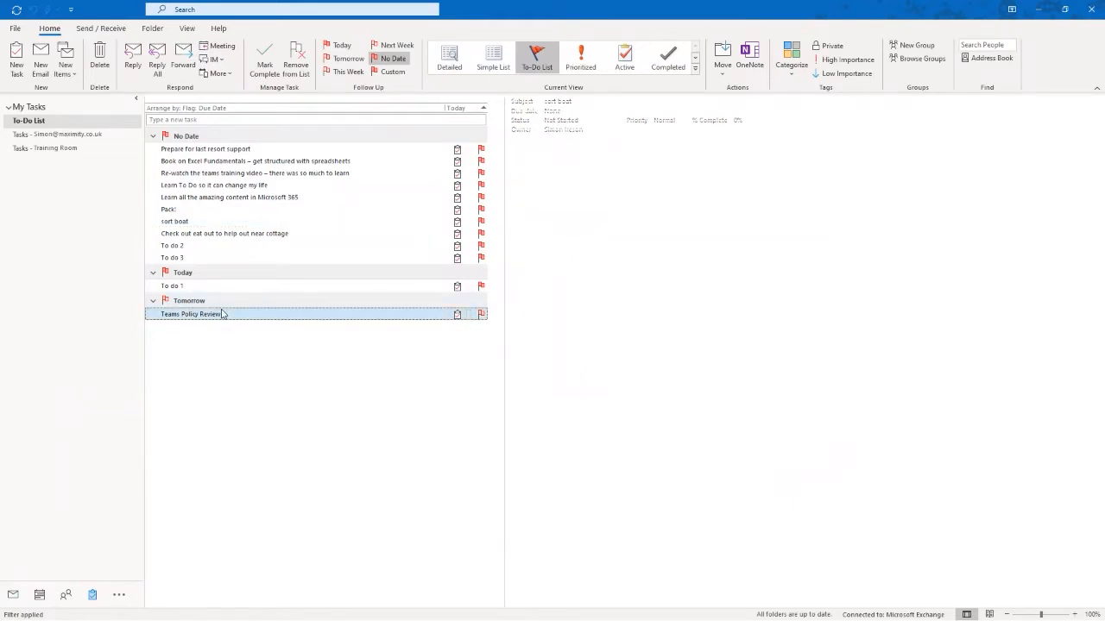
- Return to the mail inbox and flag the "Move this to todo" email for follow-up
{"action": "key", "text": "alt+Tab"}
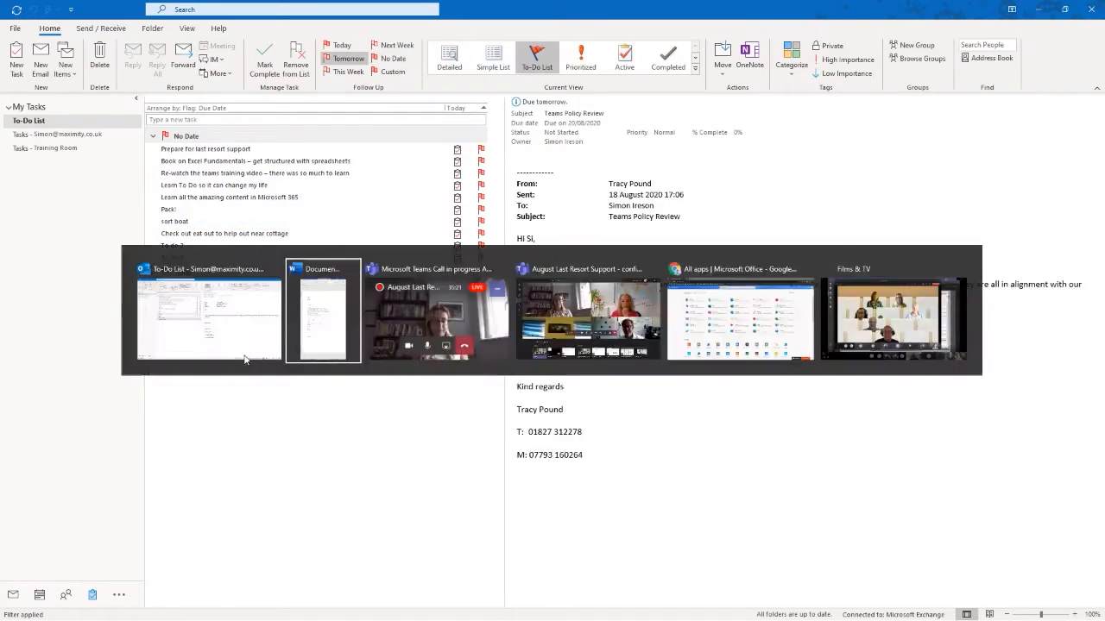
{"action": "left_click", "coordinate": [13, 595]}
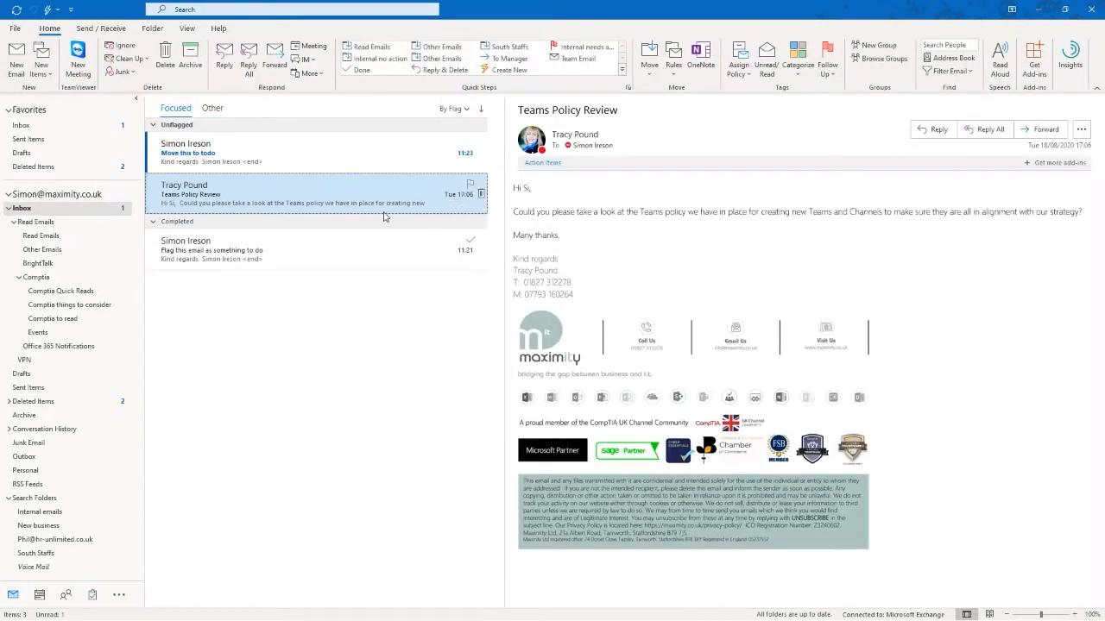
{"action": "left_click", "coordinate": [470, 143]}
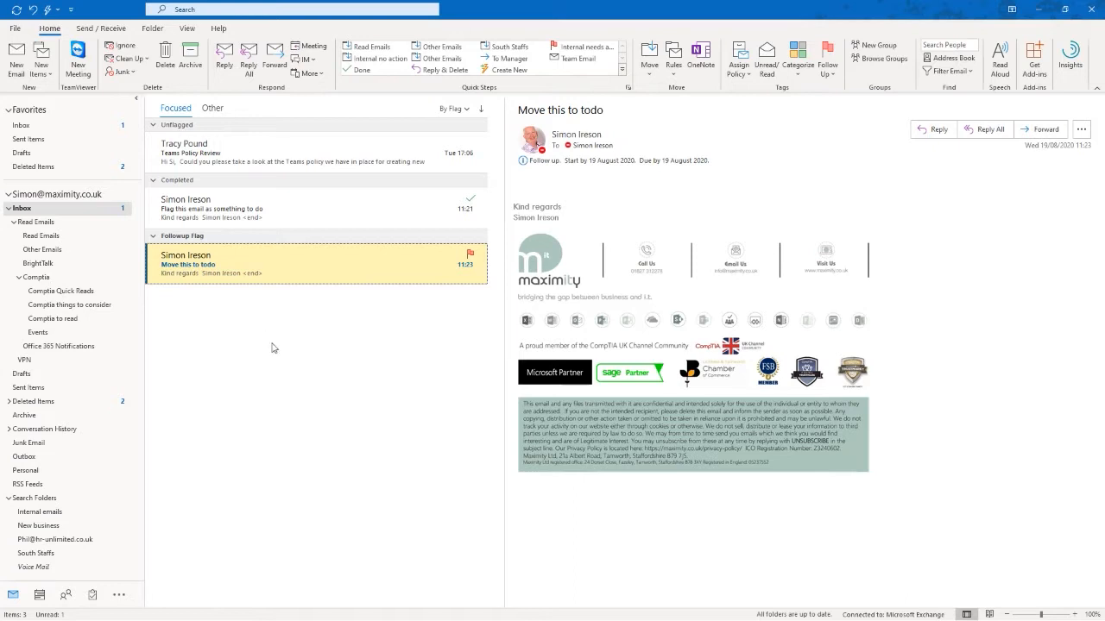
- Switch to Microsoft Teams and view the A Plan board in the General channel of Teams Training Example Team
{"action": "key", "text": "alt+Tab"}
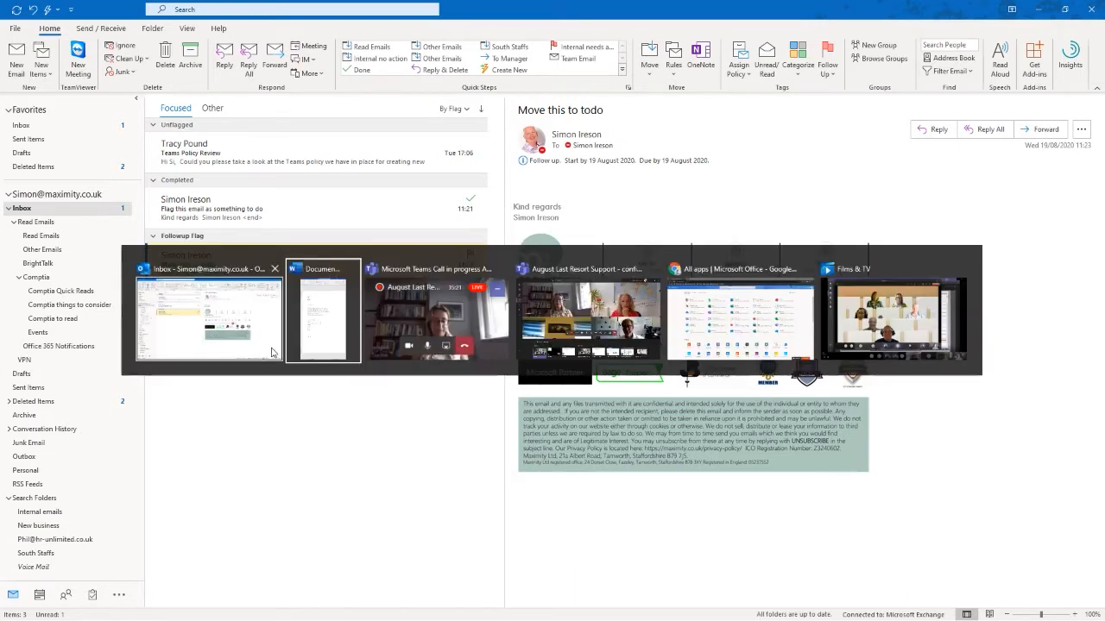
{"action": "key", "text": "alt+Tab"}
{"action": "key", "text": "alt+Tab"}
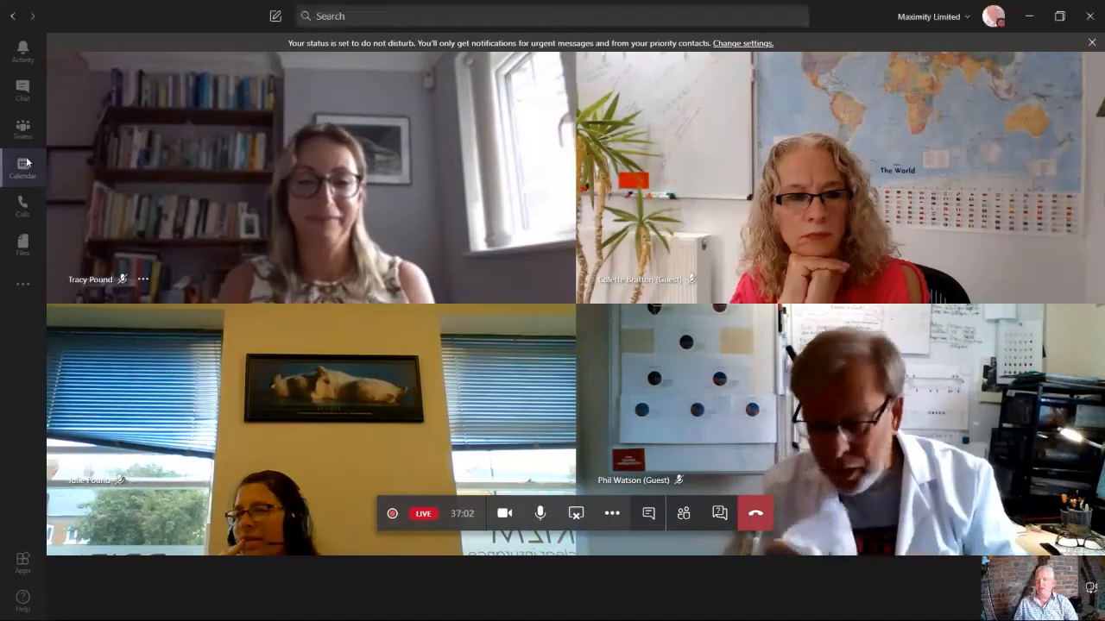
{"action": "left_click", "coordinate": [23, 134]}
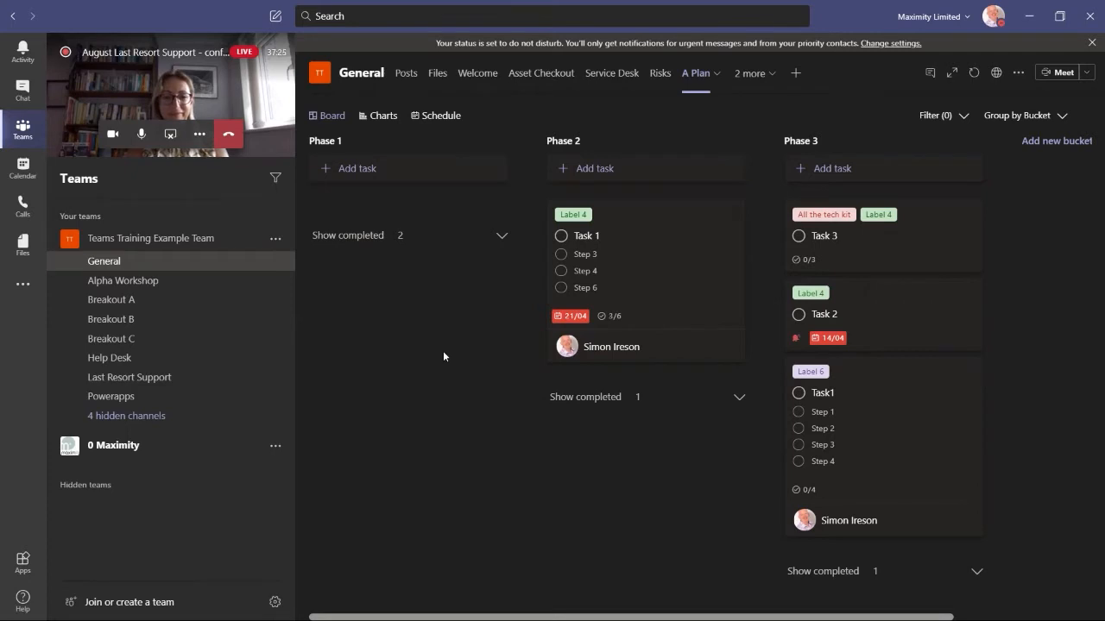
- Switch to Chrome, open To Do from the Office 365 apps page, and view the Planned and Assigned to you lists
{"action": "key", "text": "alt+Tab"}
{"action": "key", "text": "Tab"}
{"action": "key", "text": "Tab"}
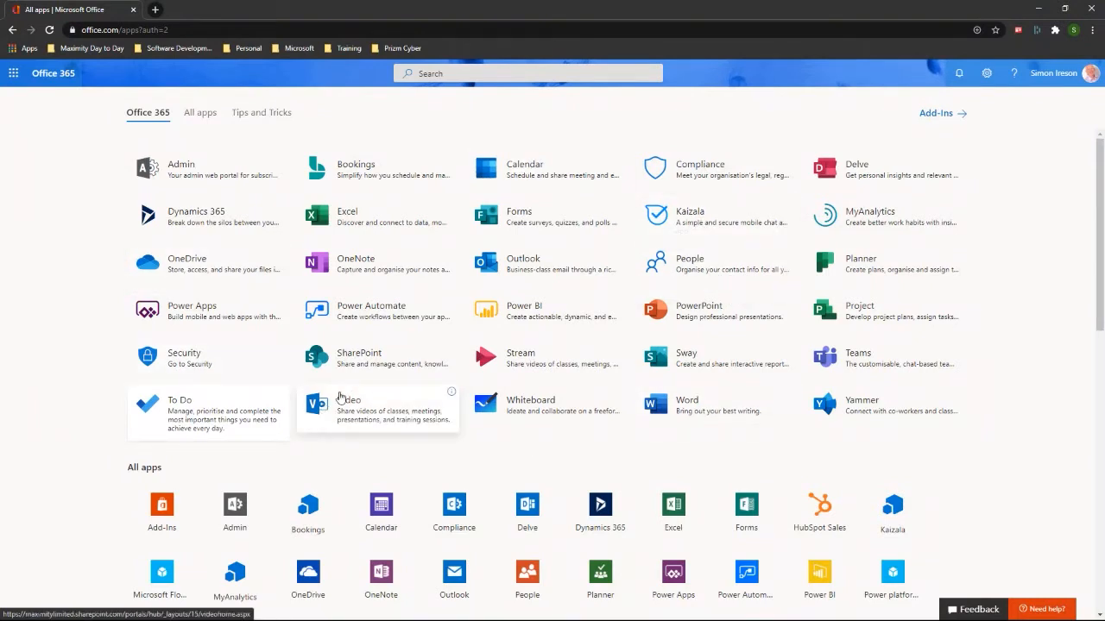
{"action": "left_click", "coordinate": [177, 415]}
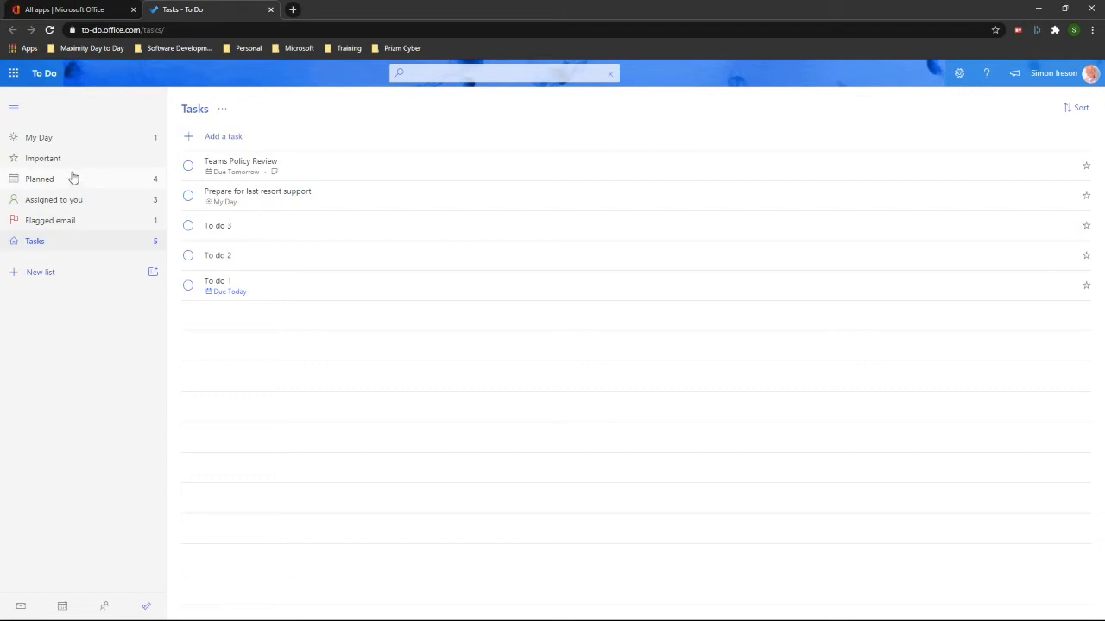
{"action": "left_click", "coordinate": [74, 179]}
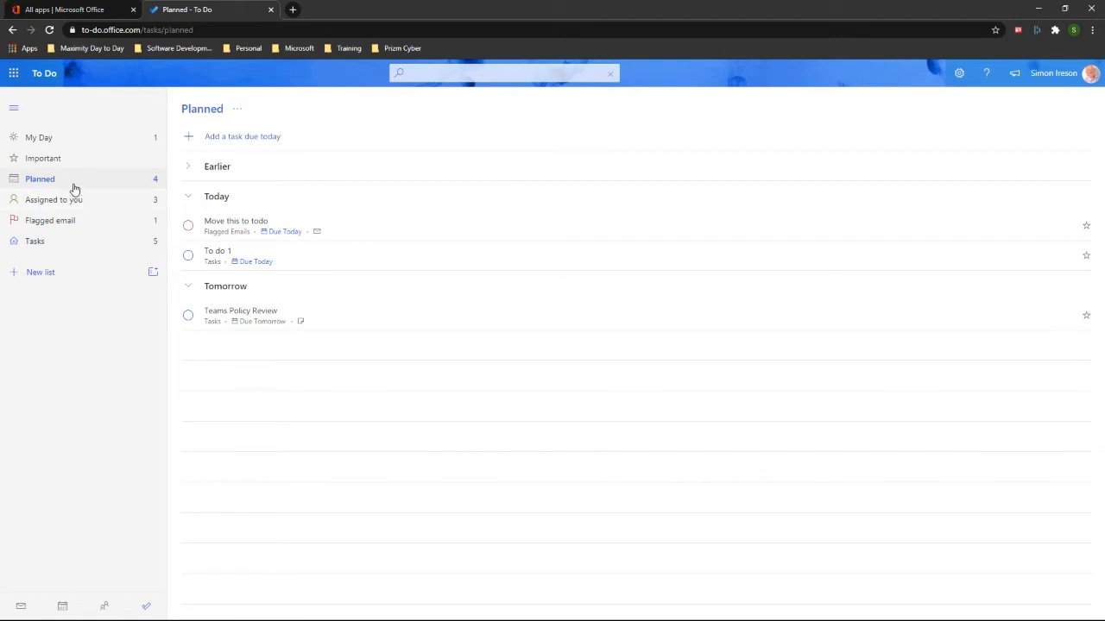
{"action": "left_click", "coordinate": [75, 201]}
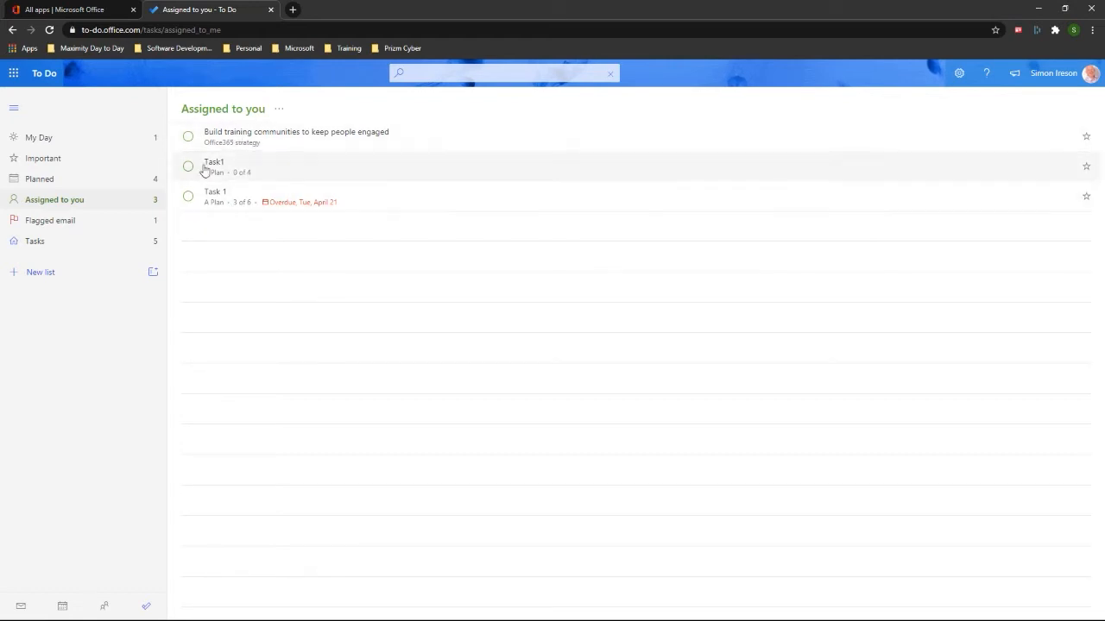
- Add a task named "Add a new task to my task list" to the Tasks list
{"action": "left_click", "coordinate": [43, 244]}
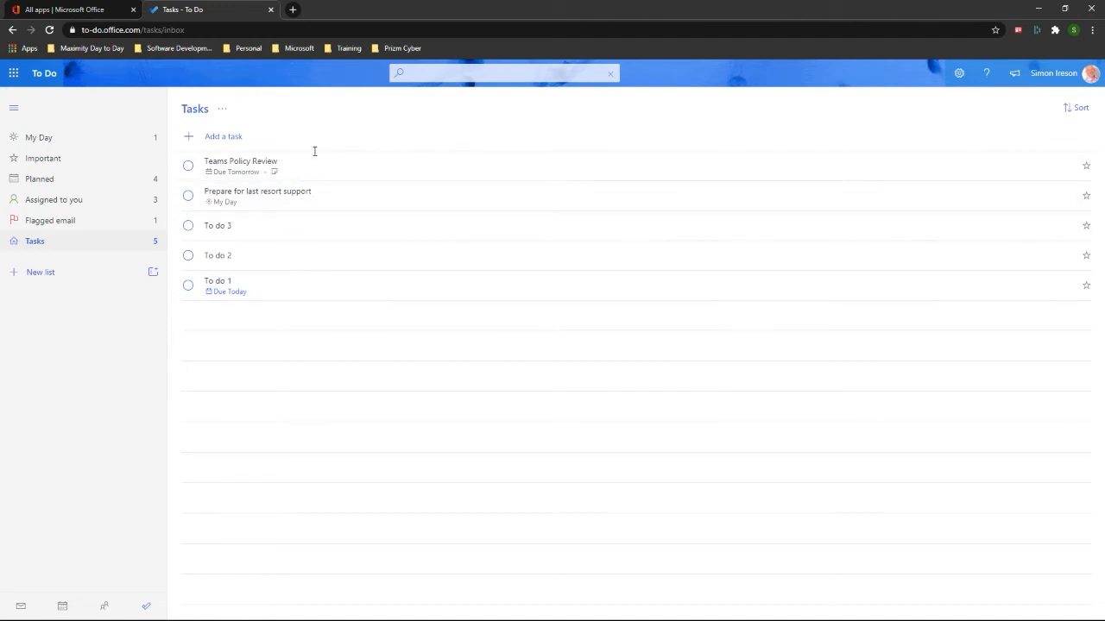
{"action": "left_click", "coordinate": [233, 136]}
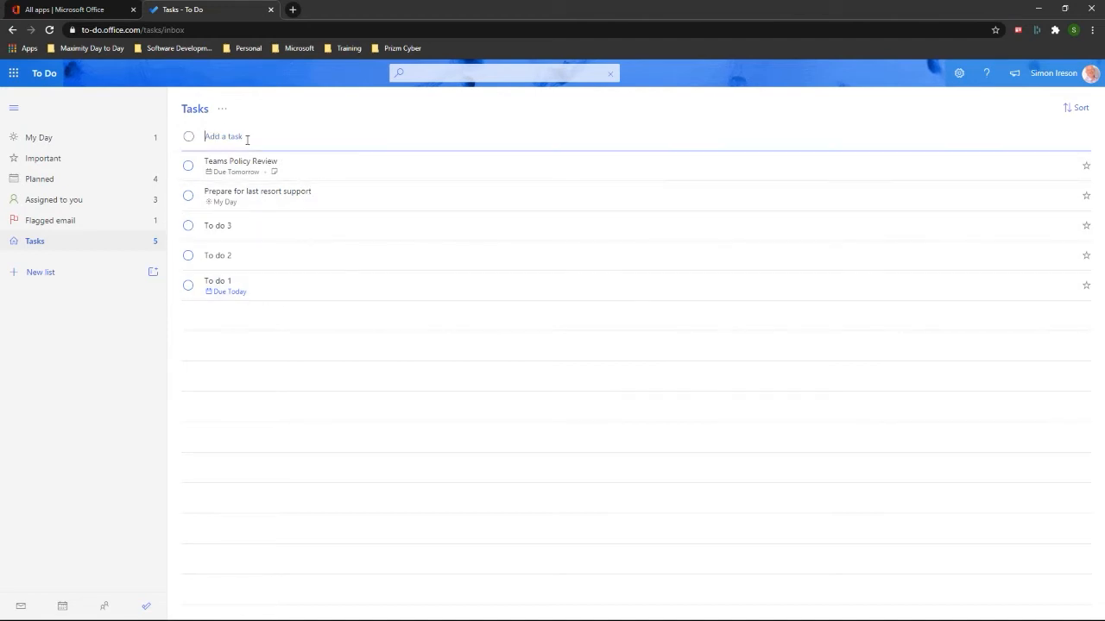
{"action": "type", "text": "Add a new task to my task list"}
{"action": "key", "text": "Return"}
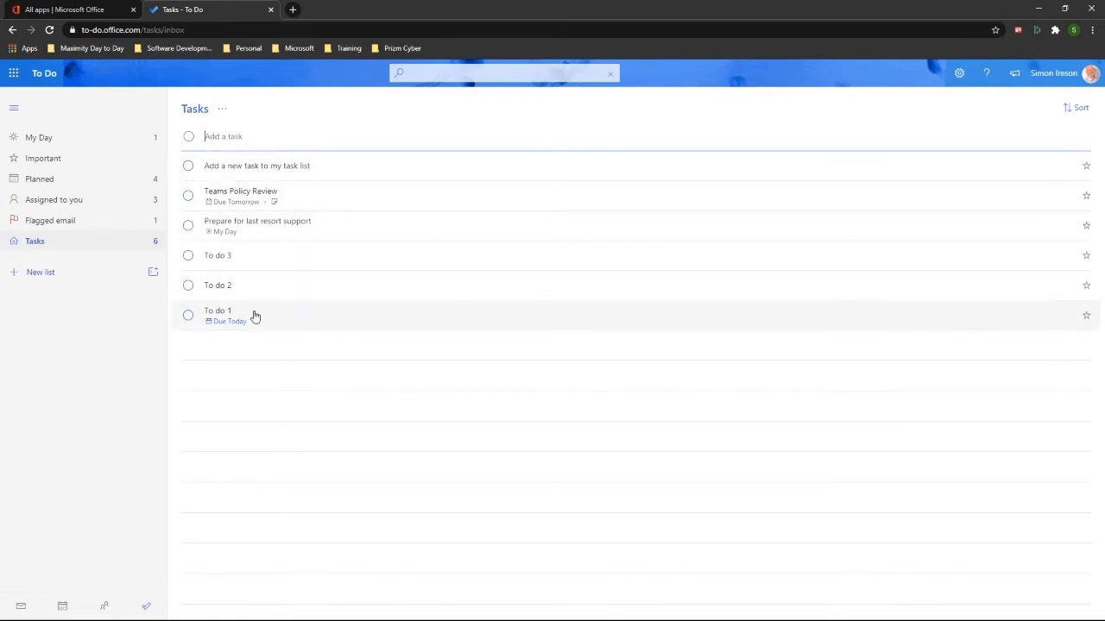
- Create a new list named "I must train my staff so they can be even more awesome"
{"action": "left_click", "coordinate": [61, 275]}
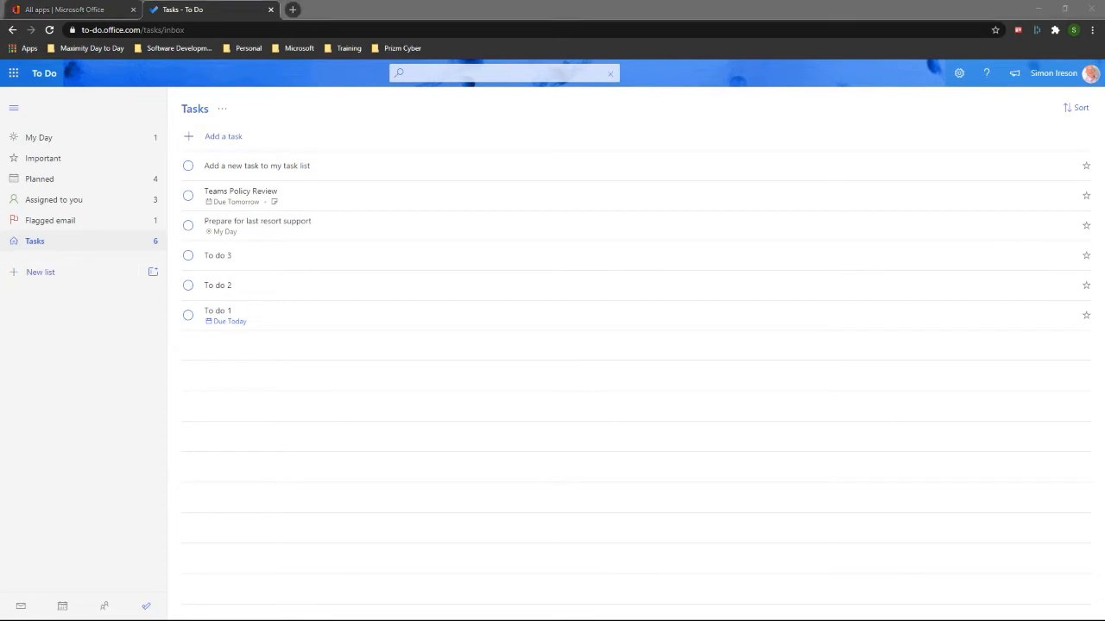
{"action": "left_click", "coordinate": [72, 273]}
{"action": "key", "text": "ctrl+v"}
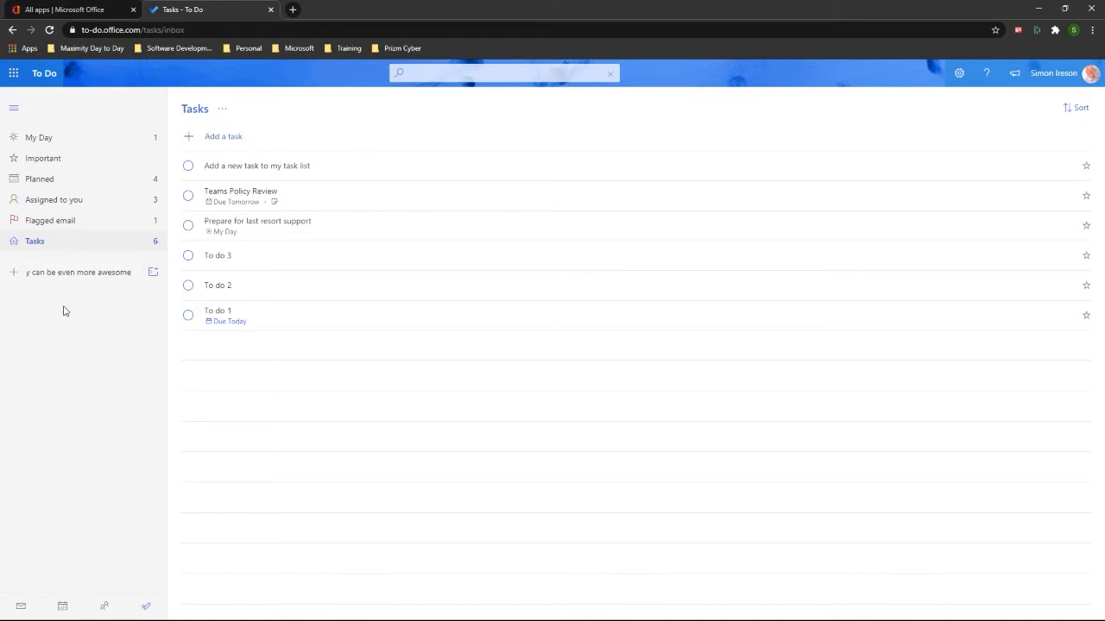
{"action": "key", "text": "Return"}
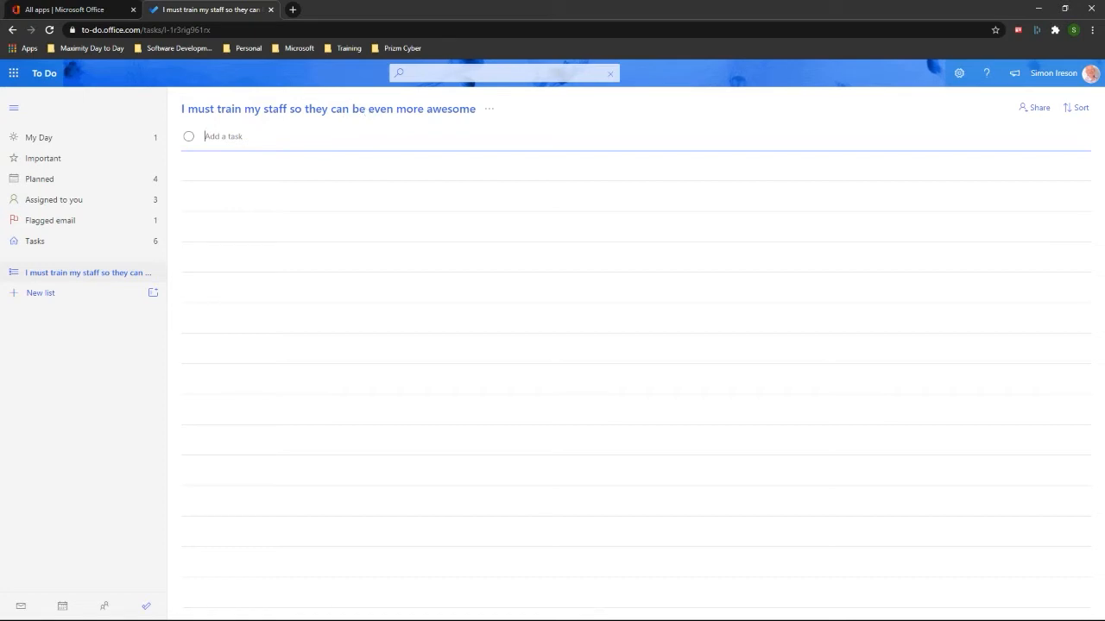
- Add the task "Re-watch the teams training video – there was so much to learn" to the new staff training list
{"action": "key", "text": "alt+Tab"}
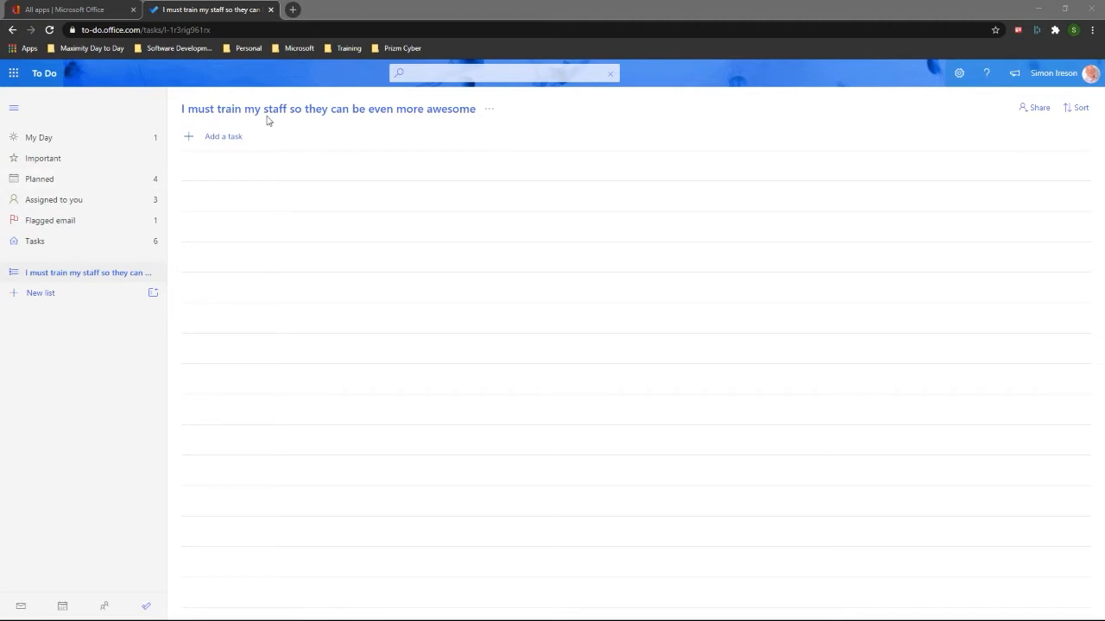
{"action": "left_click", "coordinate": [237, 139]}
{"action": "type", "text": "Re-watch the teams training video – there was so much to learn"}
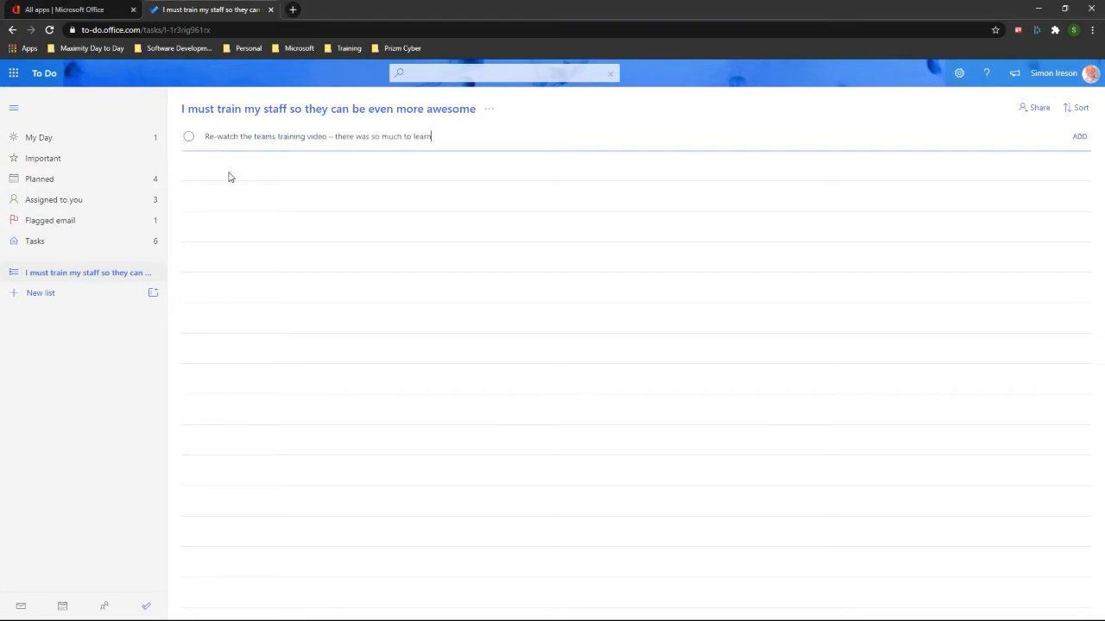
{"action": "key", "text": "Return"}
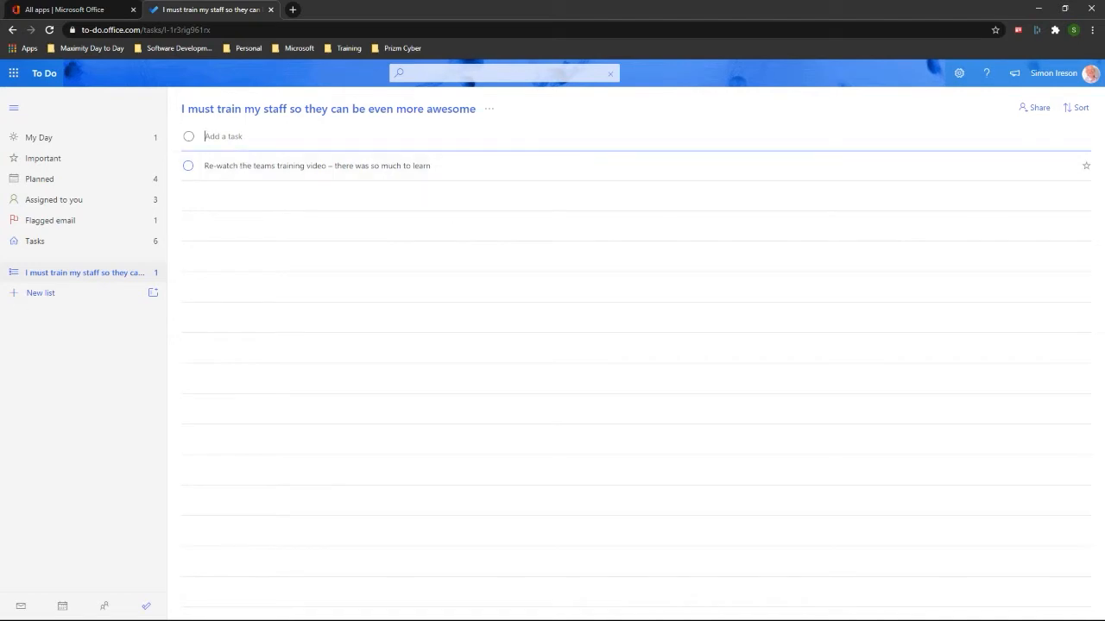
- Add the task "Book on Excel Fundamentals – get structured with spreadsheets" to the staff training list
{"action": "key", "text": "alt+Tab"}
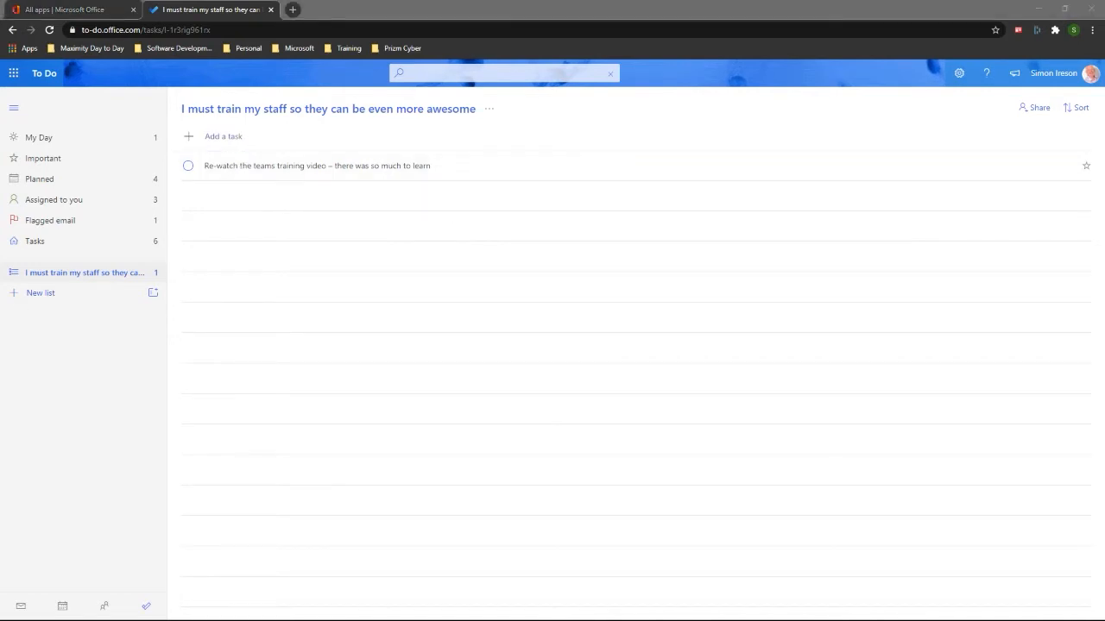
{"action": "left_click", "coordinate": [264, 135]}
{"action": "type", "text": "Book on Excel Fundamentals – get structured with spreadsheets"}
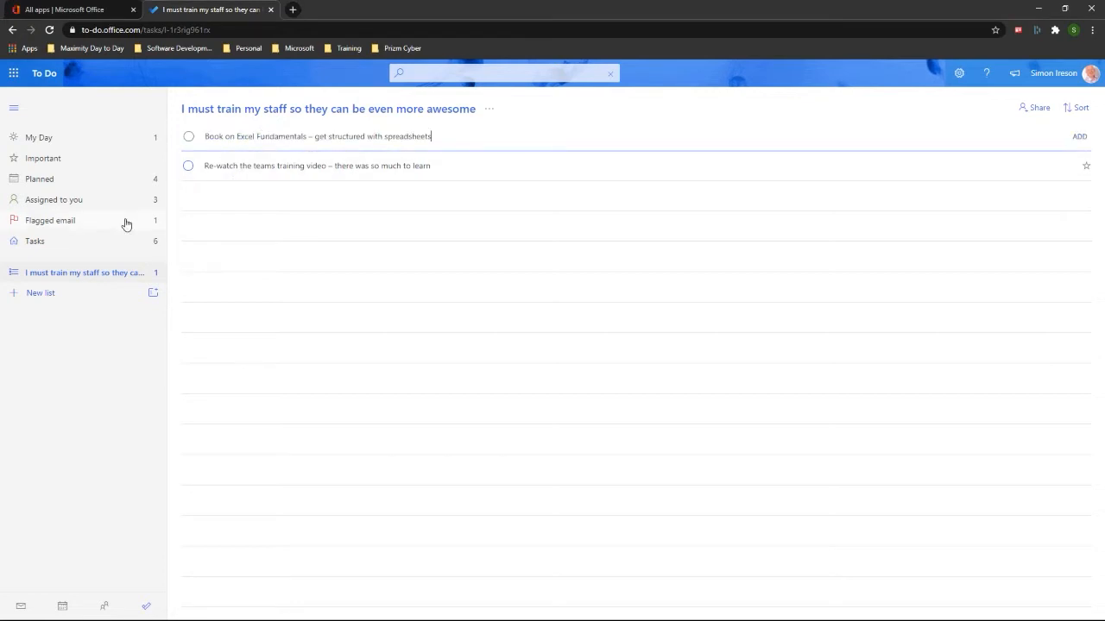
{"action": "key", "text": "Return"}
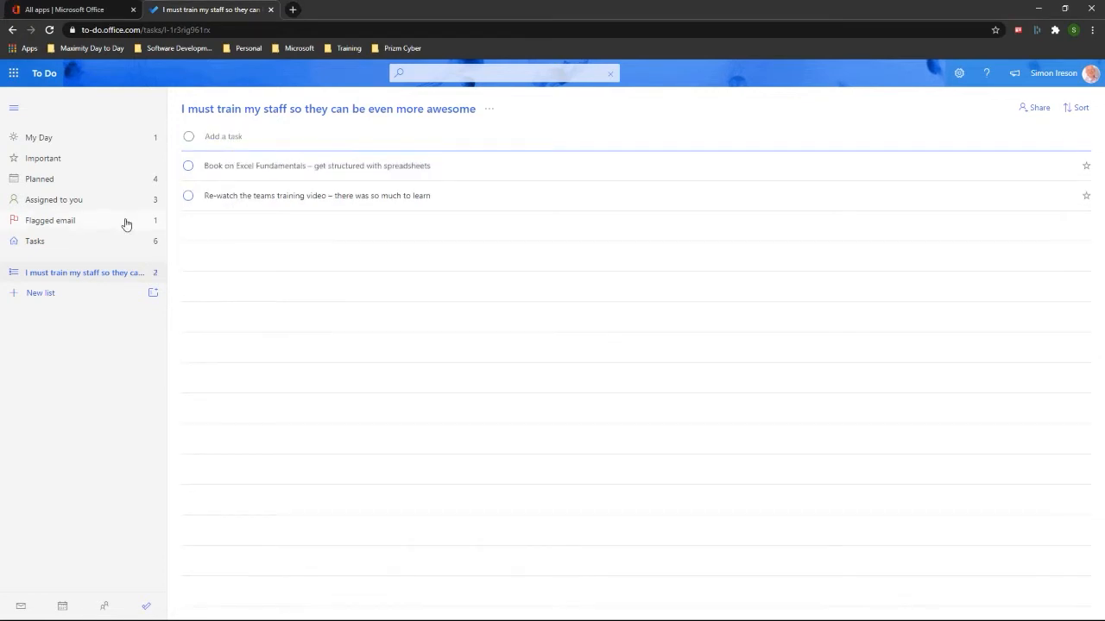
- Add the task "Learn To Do so it can change my life" to the staff training list
{"action": "key", "text": "alt+Tab"}
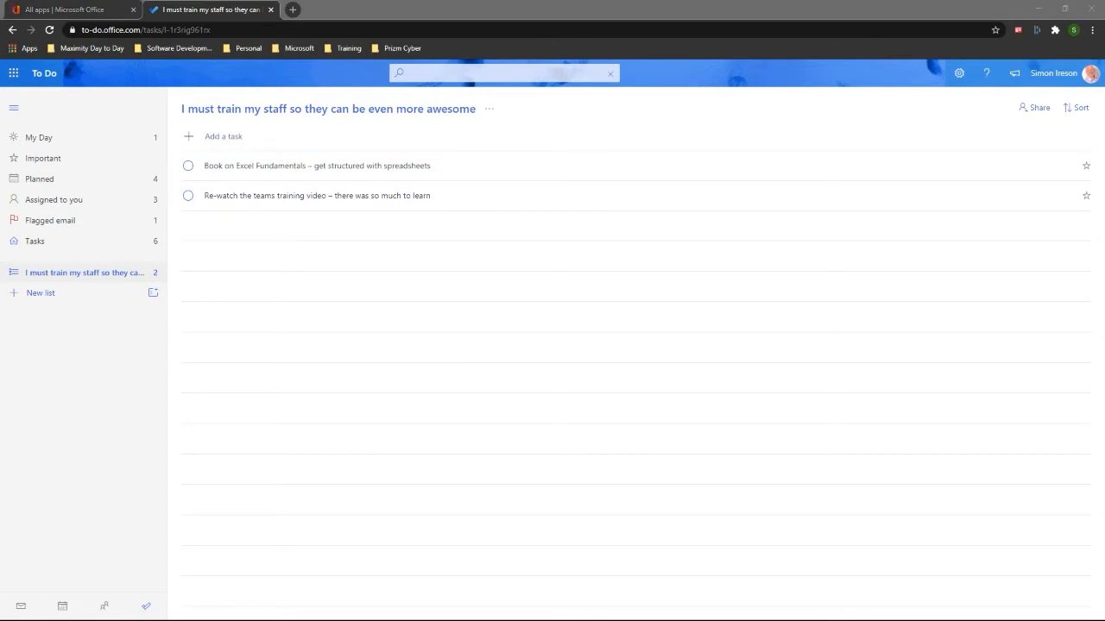
{"action": "left_click", "coordinate": [268, 135]}
{"action": "type", "text": "Learn To Do so it can change my life"}
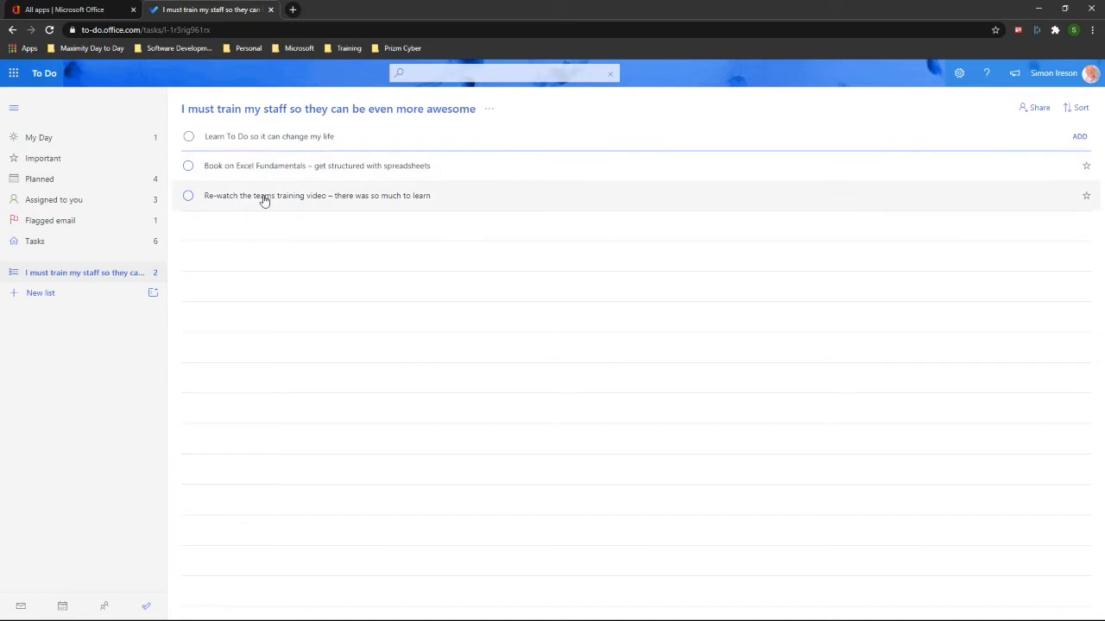
{"action": "key", "text": "Return"}
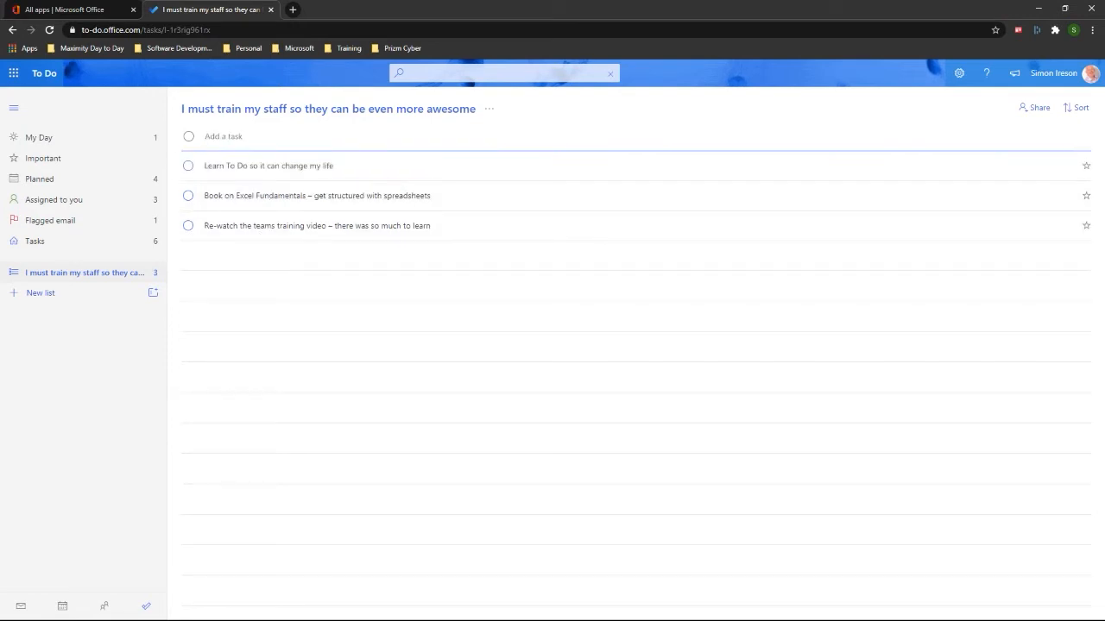
- Add the task "Learn all the amazing content in Microsoft 365" to the staff training list
{"action": "key", "text": "alt+Tab"}
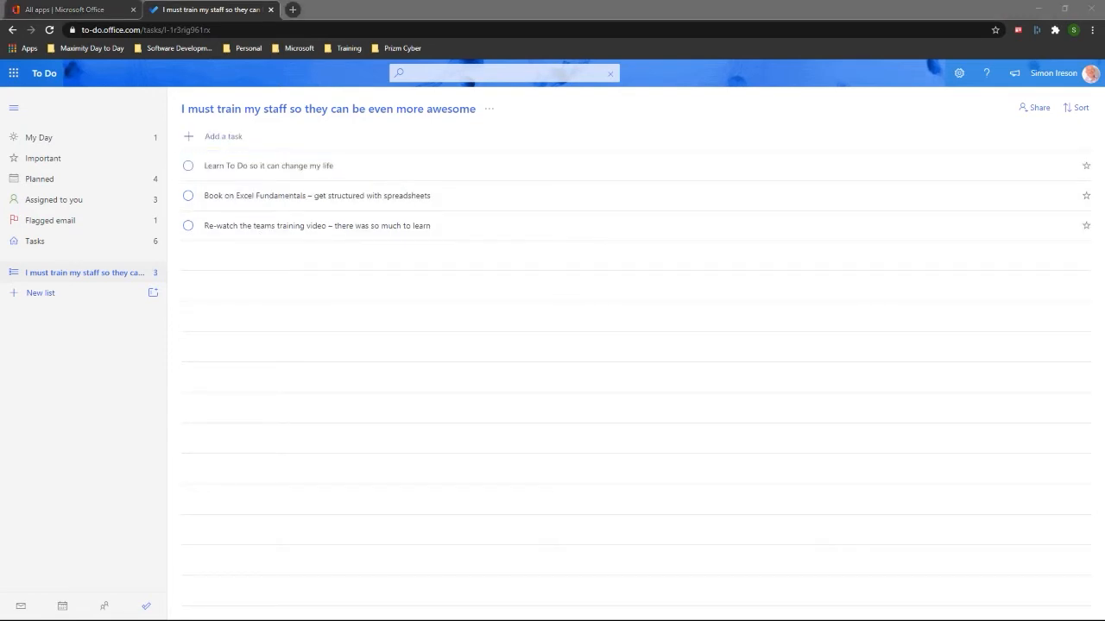
{"action": "left_click", "coordinate": [270, 147]}
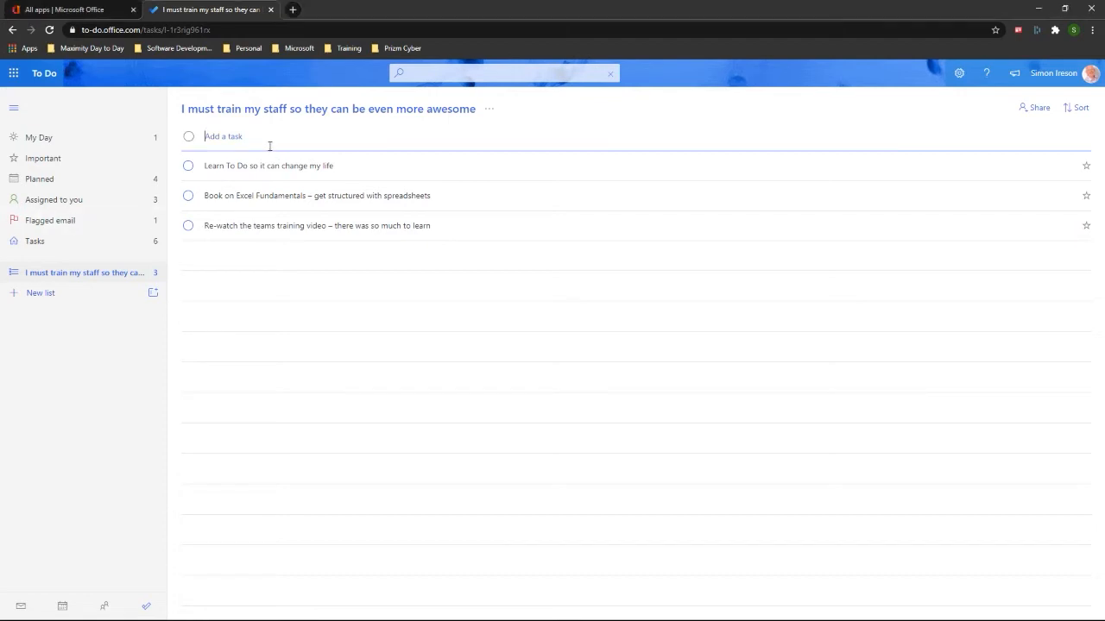
{"action": "type", "text": "Learn all the amazing content in Microsoft 365"}
{"action": "key", "text": "Return"}
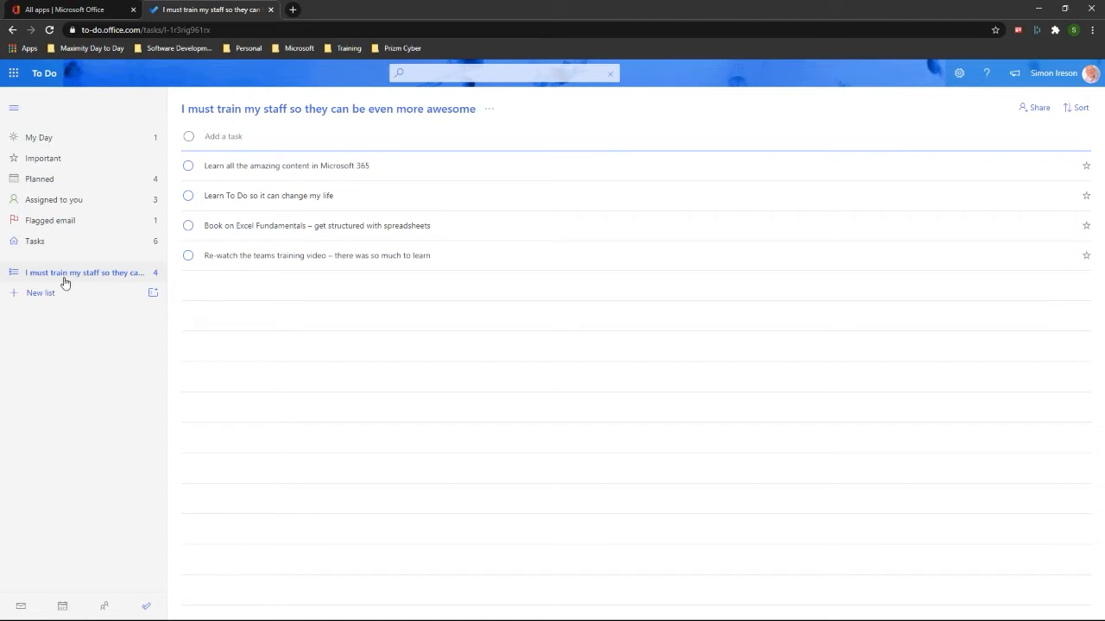
- Add the "Learn all the amazing content in Microsoft 365" task to My Day and view the My Day list
{"action": "left_click", "coordinate": [301, 173]}
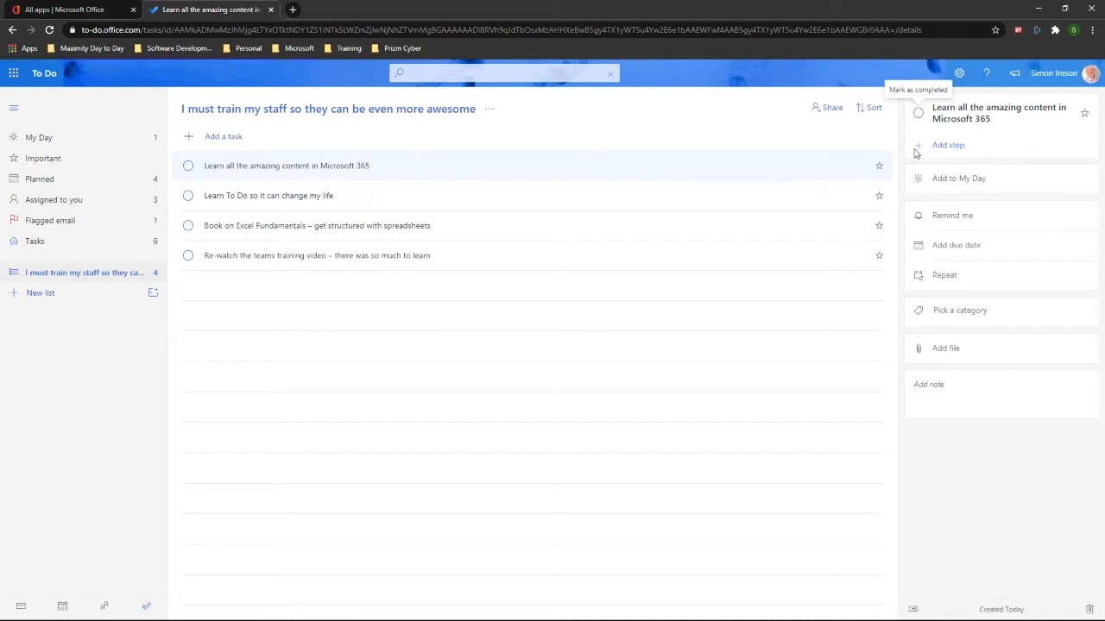
{"action": "left_click", "coordinate": [972, 180]}
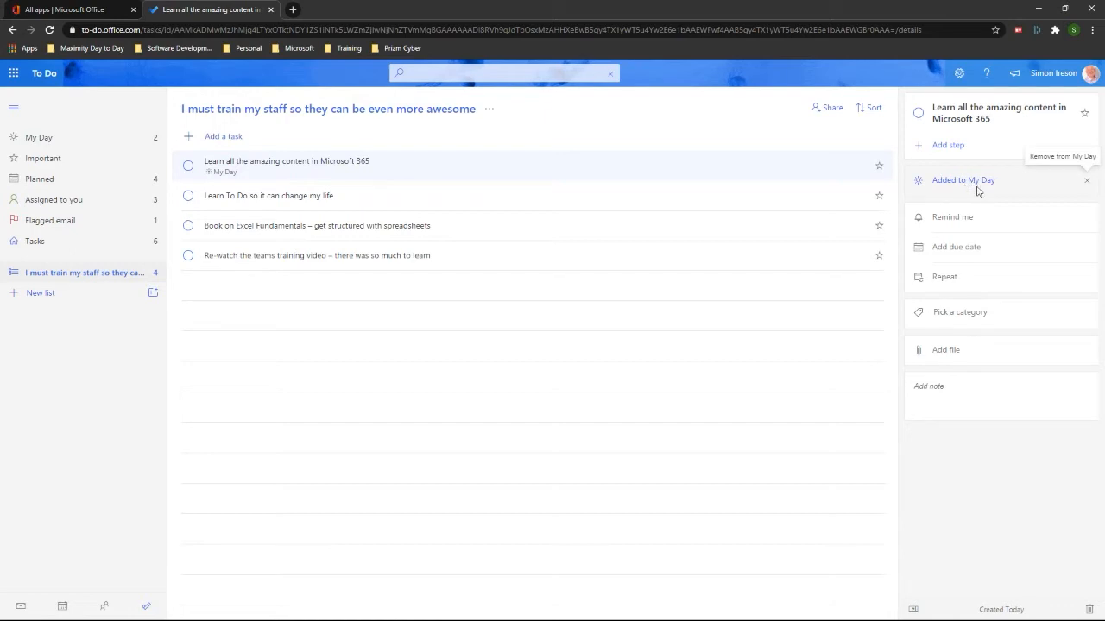
{"action": "left_click", "coordinate": [46, 141]}
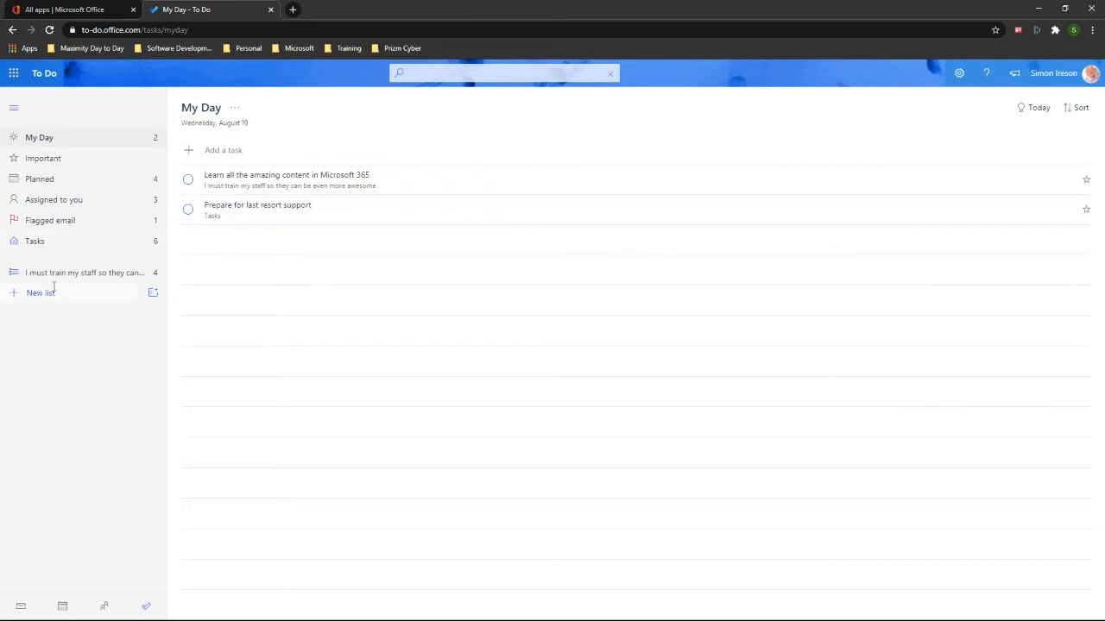
- In the staff training list, make the Microsoft 365 content task due tomorrow and assign it the "Do it NOW!" category
{"action": "left_click", "coordinate": [82, 276]}
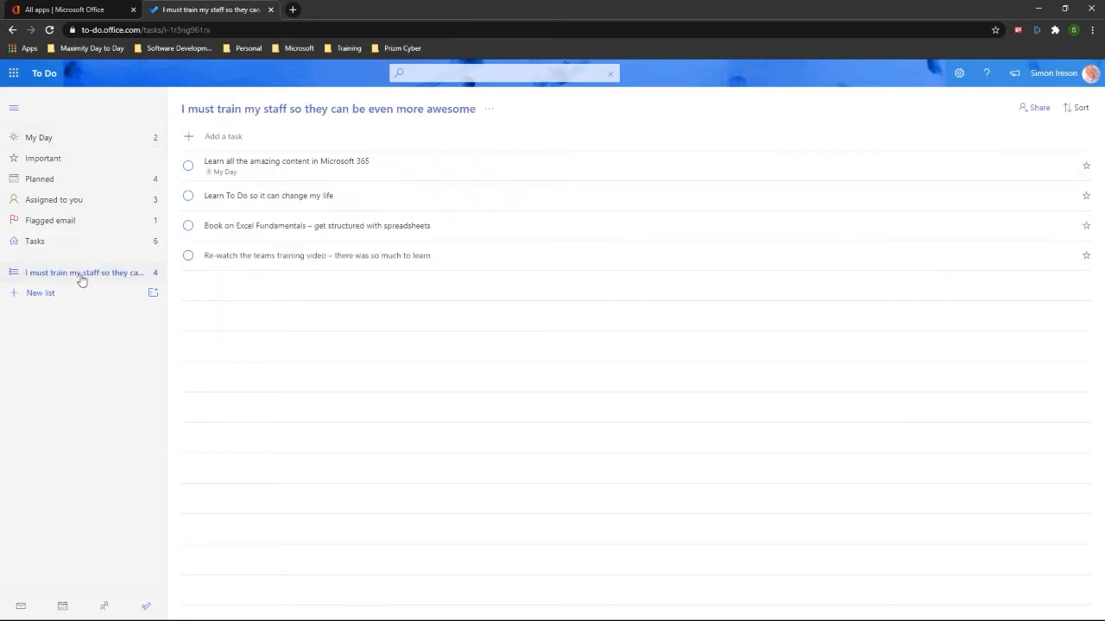
{"action": "left_click", "coordinate": [260, 177]}
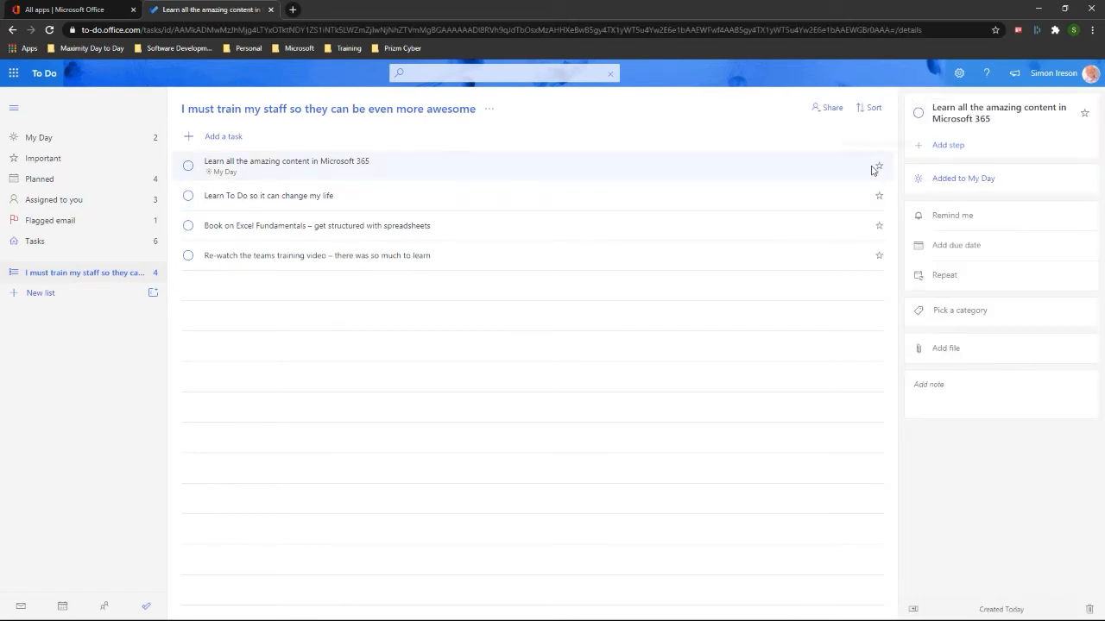
{"action": "left_click", "coordinate": [974, 246]}
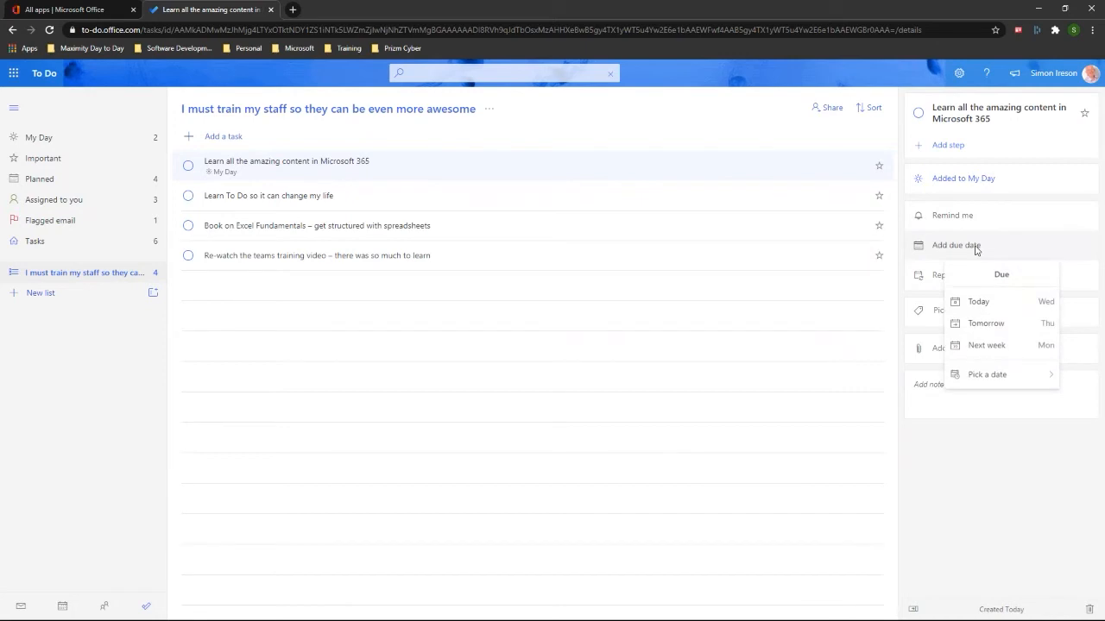
{"action": "left_click", "coordinate": [1012, 326]}
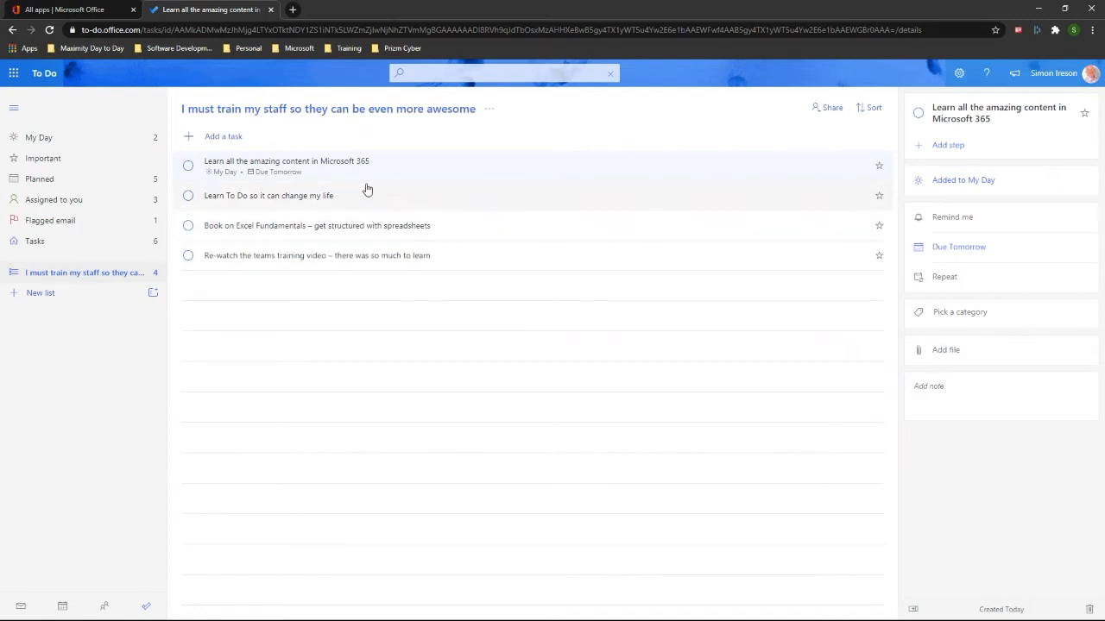
{"action": "left_click", "coordinate": [981, 315]}
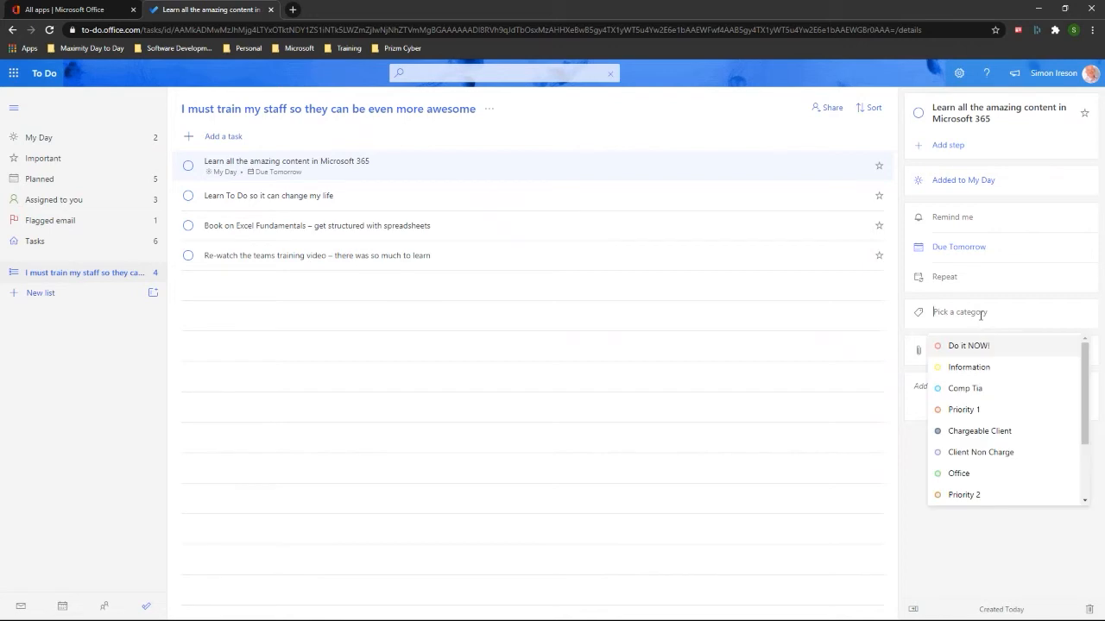
{"action": "left_click", "coordinate": [978, 349]}
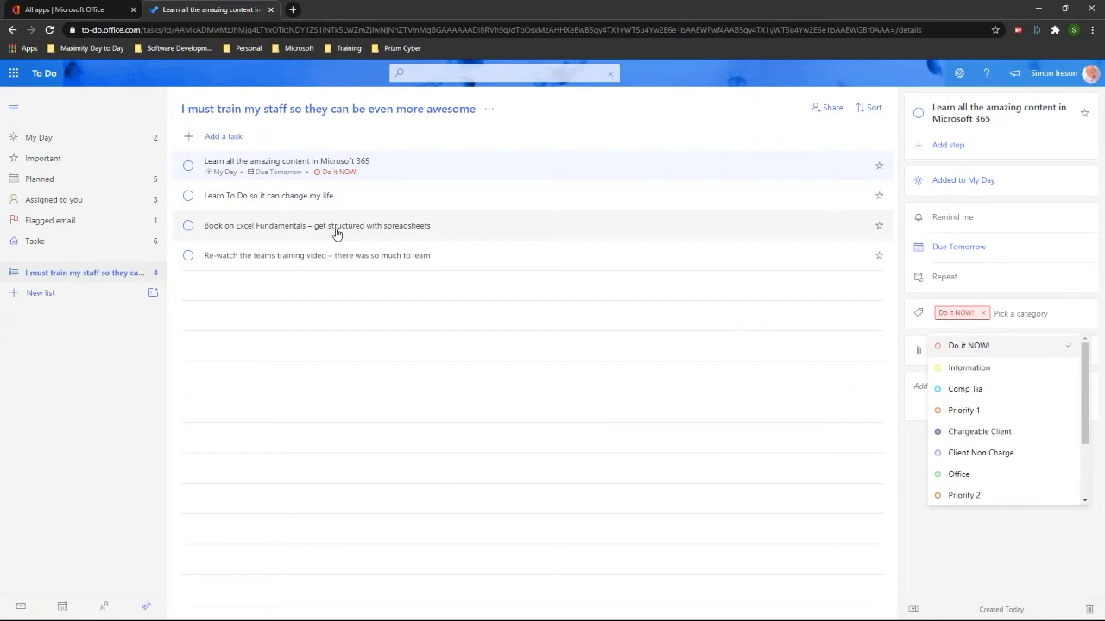
- Move the Excel Fundamentals task to the top, then place "Learn To Do so it can change my life" above it and mark it important
{"action": "left_click_drag", "start_coordinate": [336, 234], "coordinate": [334, 162]}
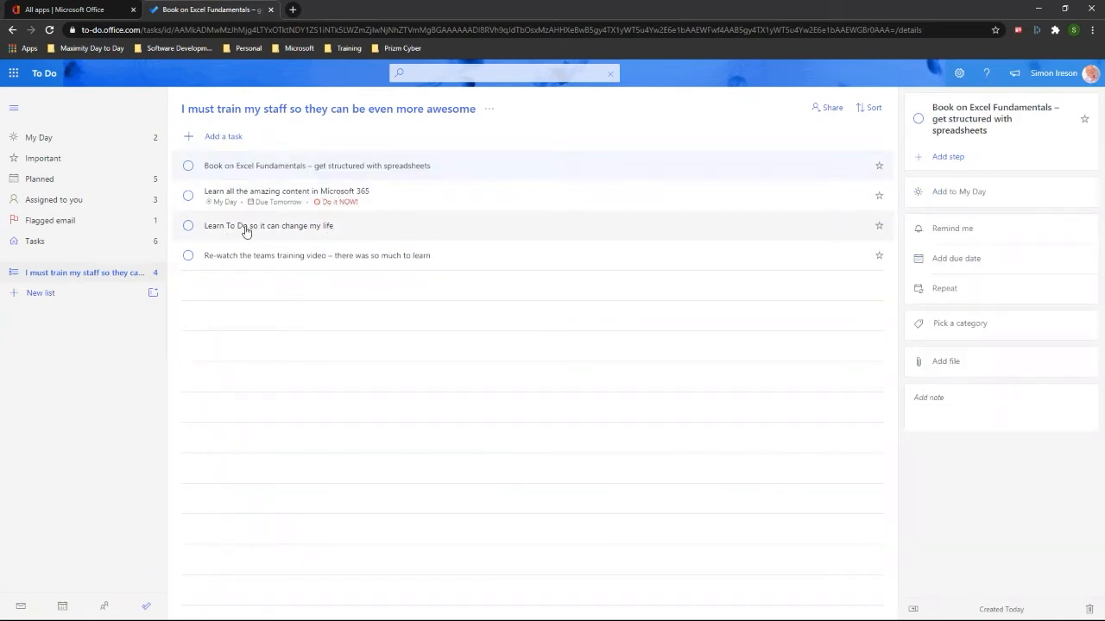
{"action": "left_click", "coordinate": [246, 227]}
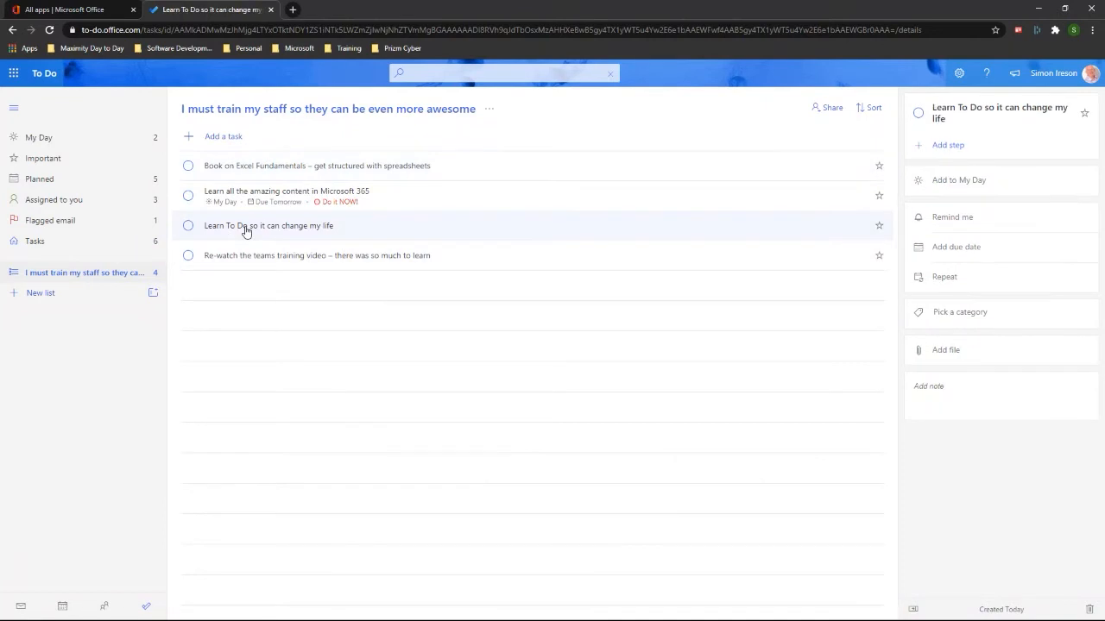
{"action": "left_click_drag", "start_coordinate": [246, 232], "coordinate": [67, 158]}
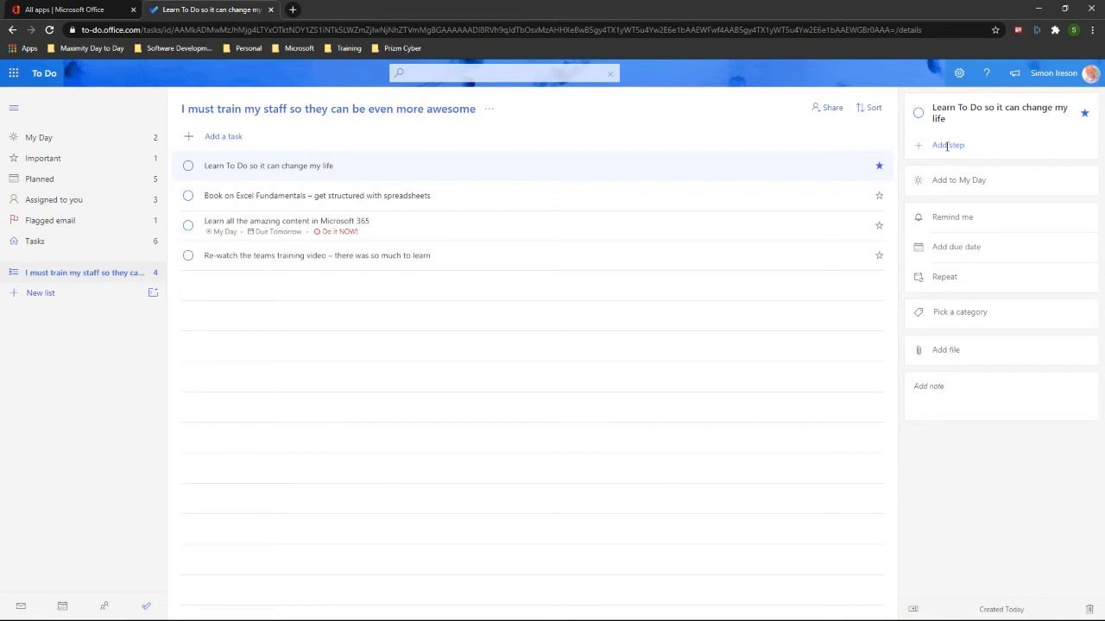
- Add the sub-steps "Step 1", "Step 2" and "Step 3" to the "Learn To Do so it can change my life" task
{"action": "left_click", "coordinate": [953, 145]}
{"action": "type", "text": "Step 1"}
{"action": "key", "text": "Return"}
{"action": "type", "text": "St"}
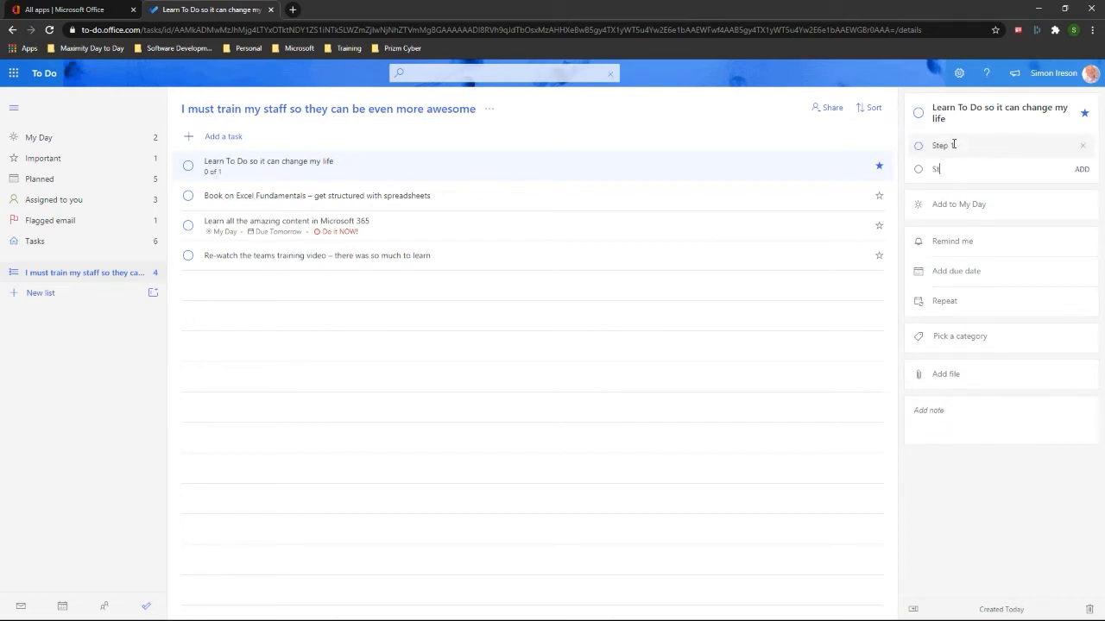
{"action": "type", "text": "ep 2"}
{"action": "key", "text": "Return"}
{"action": "type", "text": "Step "}
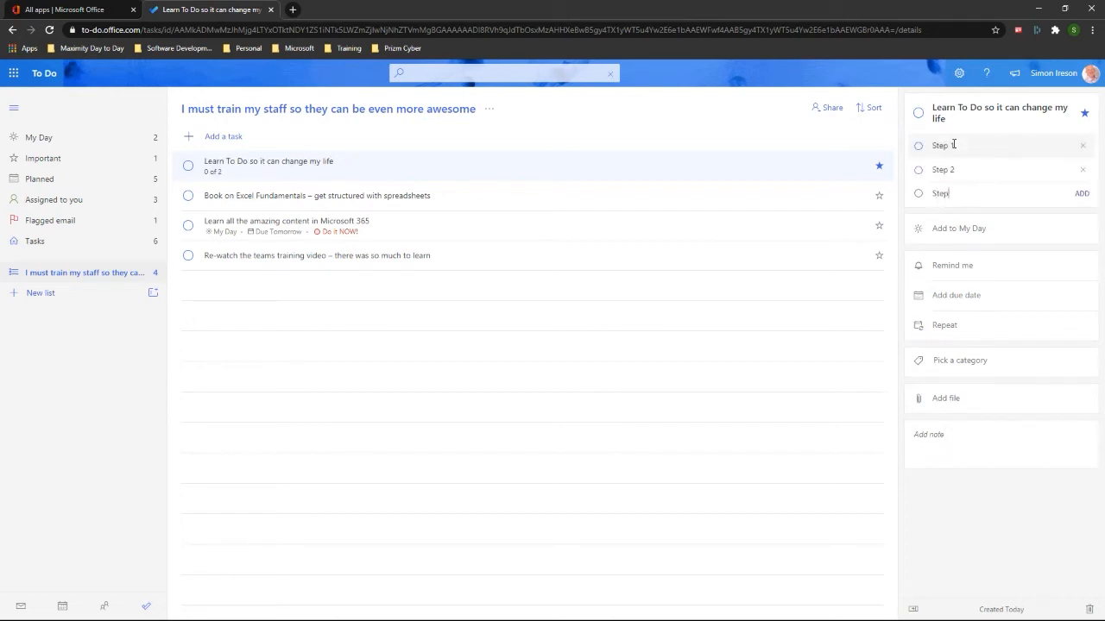
{"action": "type", "text": "3"}
{"action": "key", "text": "Return"}
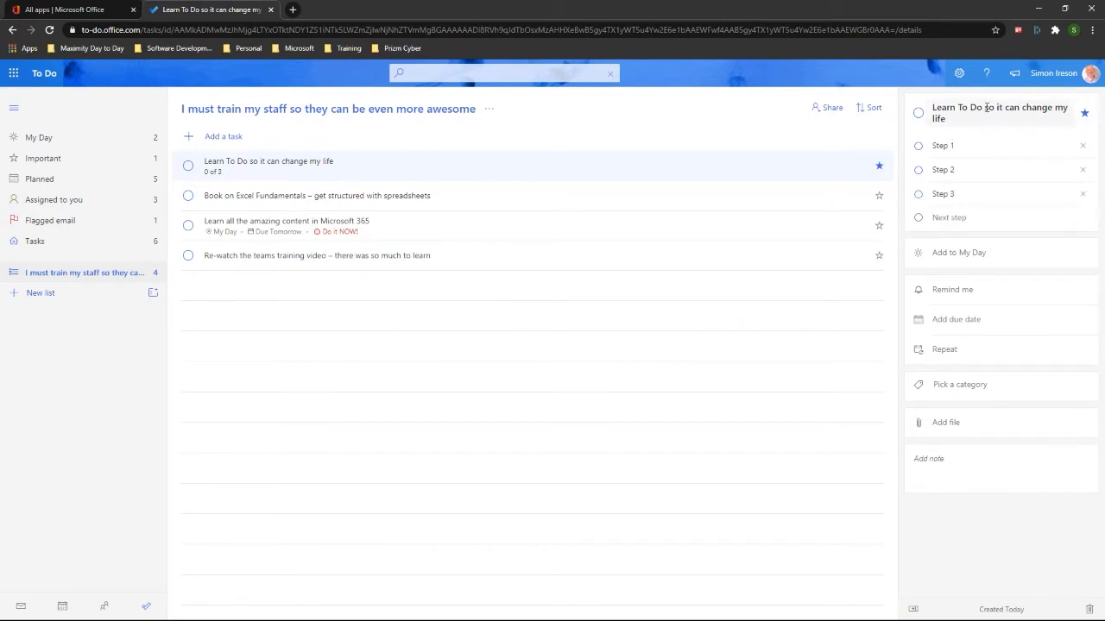
{"action": "left_click", "coordinate": [248, 175]}
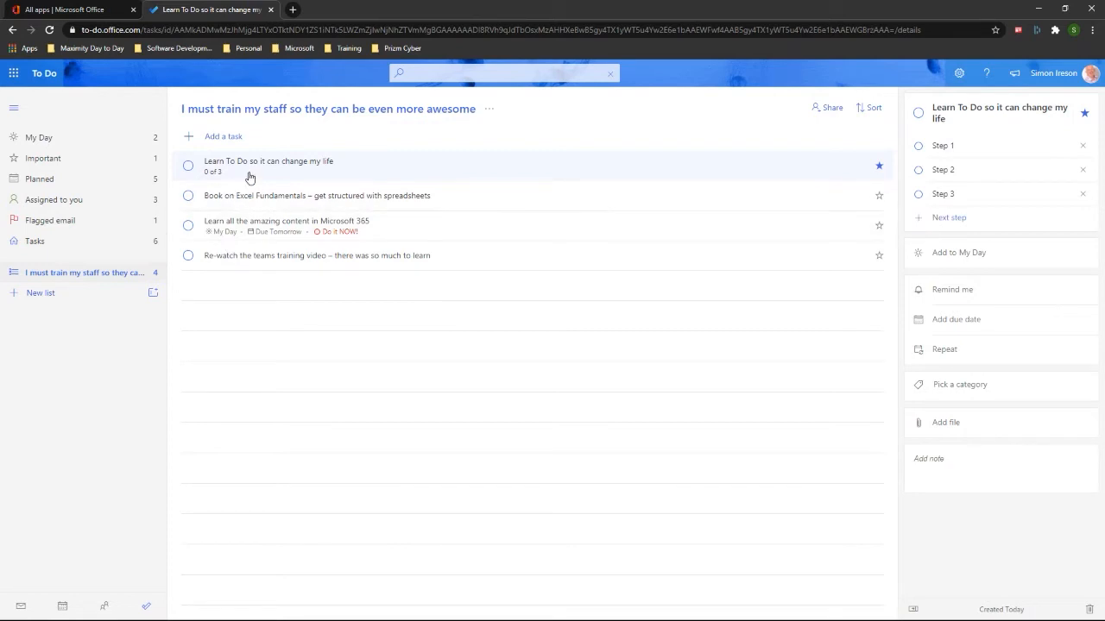
{"action": "left_click", "coordinate": [369, 197]}
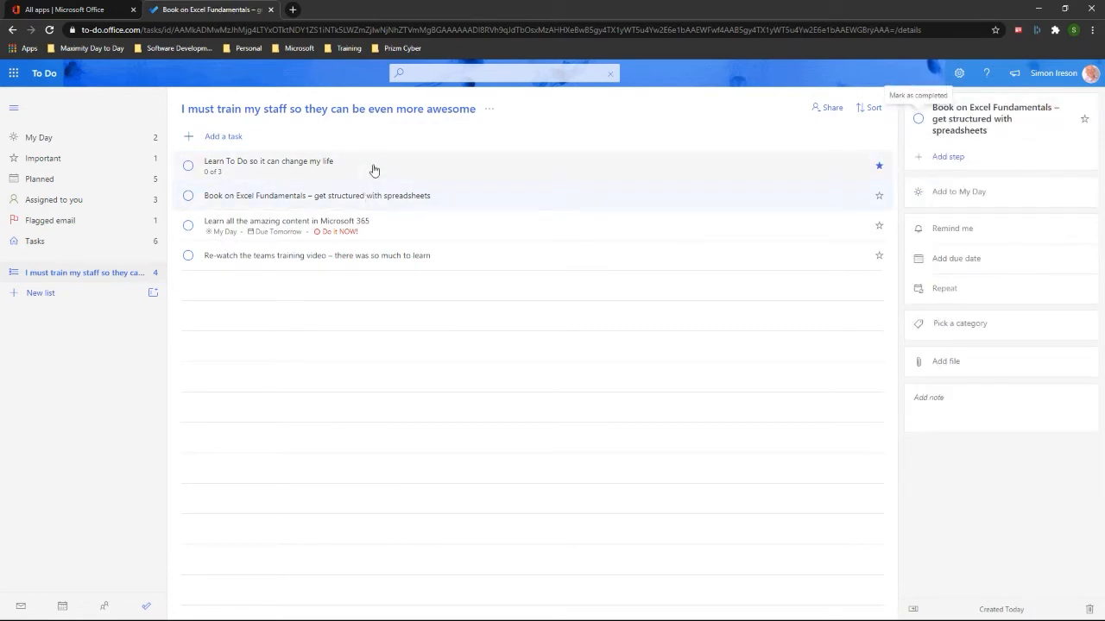
{"action": "left_click", "coordinate": [372, 170]}
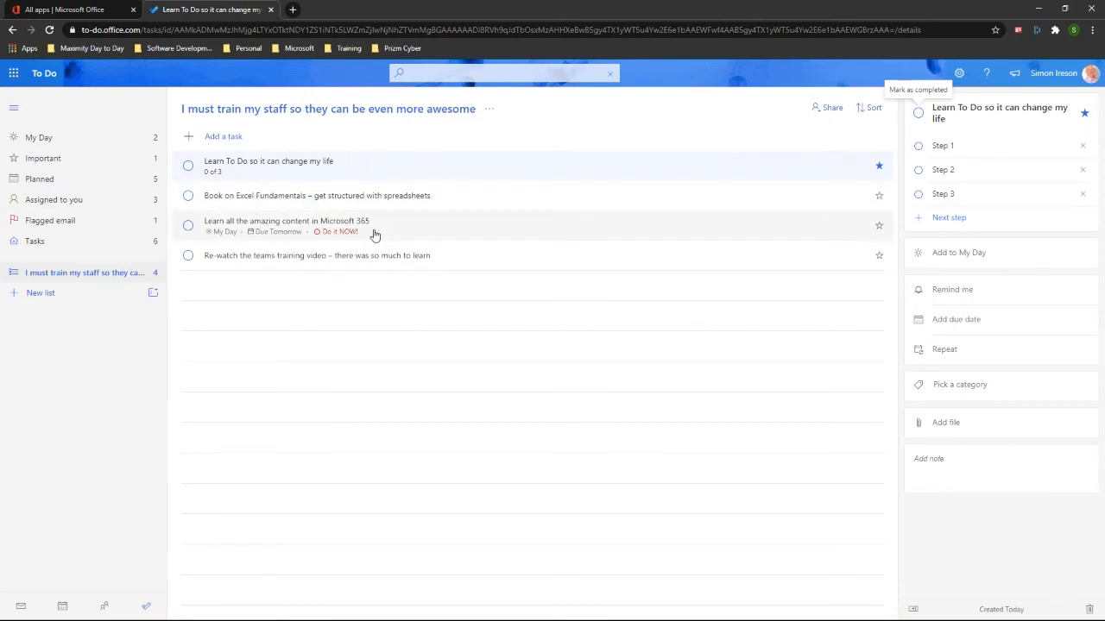
- Create a new list named "Get ready for my holiday"
{"action": "left_click", "coordinate": [49, 294]}
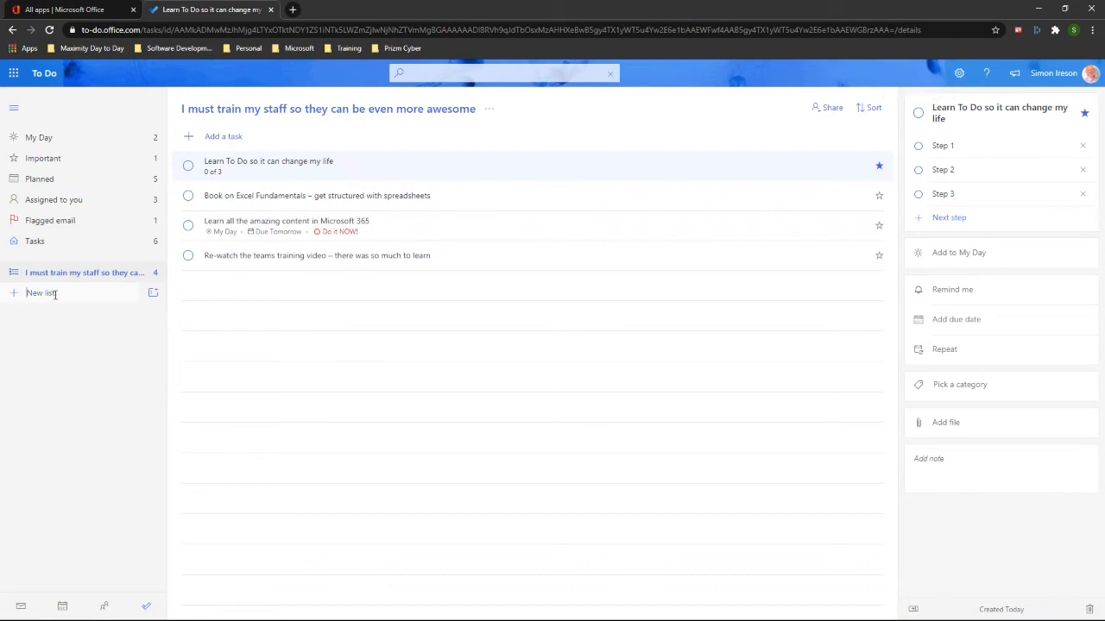
{"action": "type", "text": "Get ready for my holiday"}
{"action": "key", "text": "Return"}
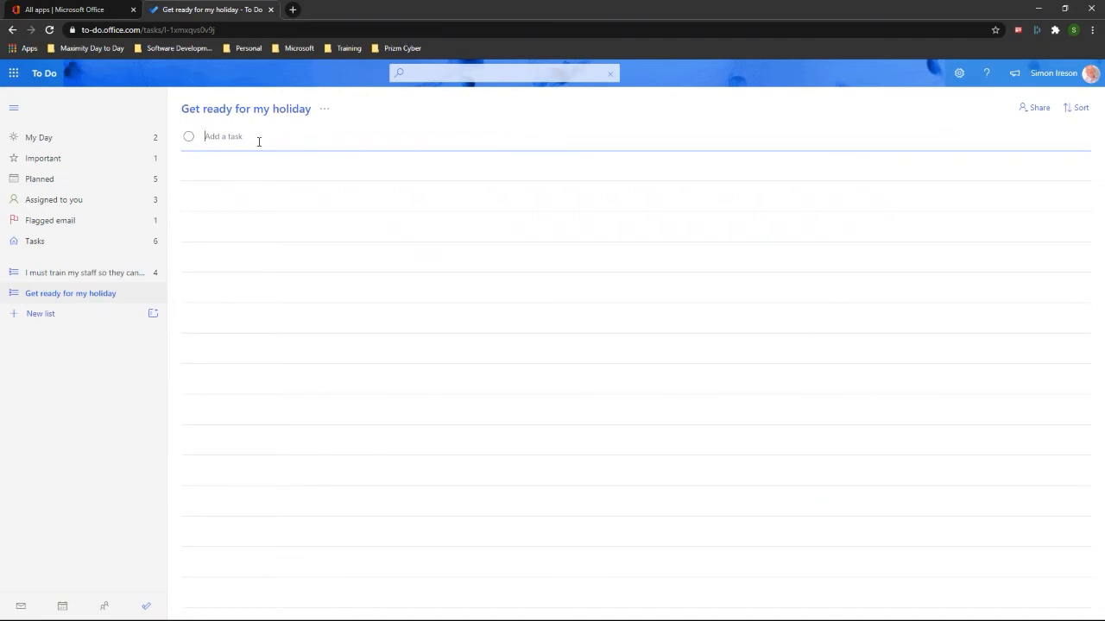
- Add the tasks "pack", "sort boat out" and "Check eat out to help out place near my cottage" to the holiday list
{"action": "type", "text": "pack"}
{"action": "key", "text": "Return"}
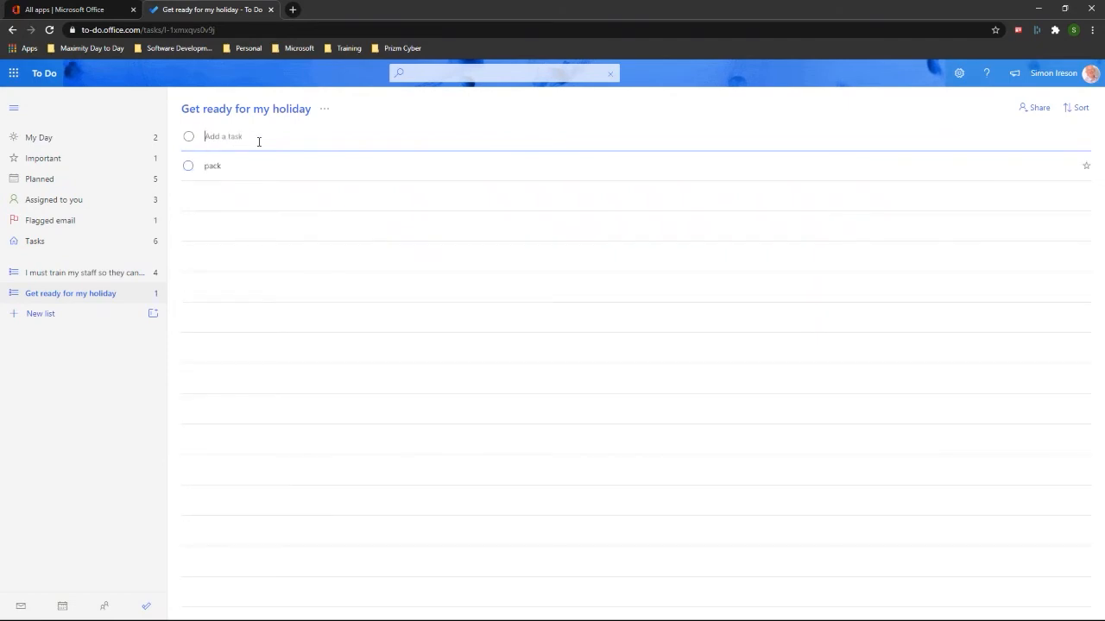
{"action": "type", "text": "sort boat out"}
{"action": "key", "text": "Return"}
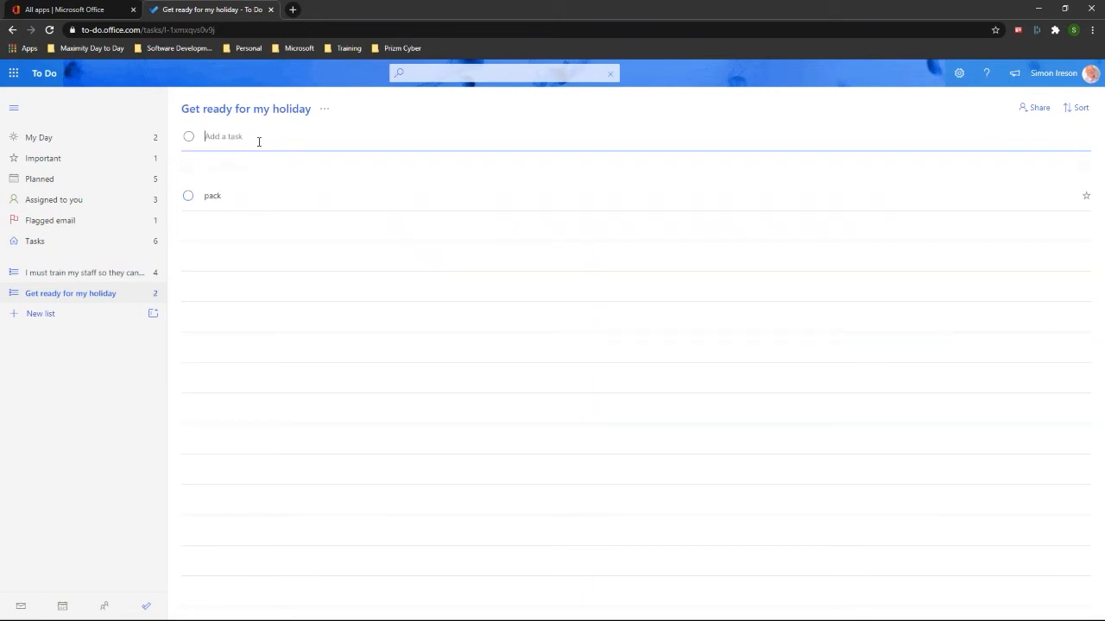
{"action": "type", "text": "Check eat out to help out place ne"}
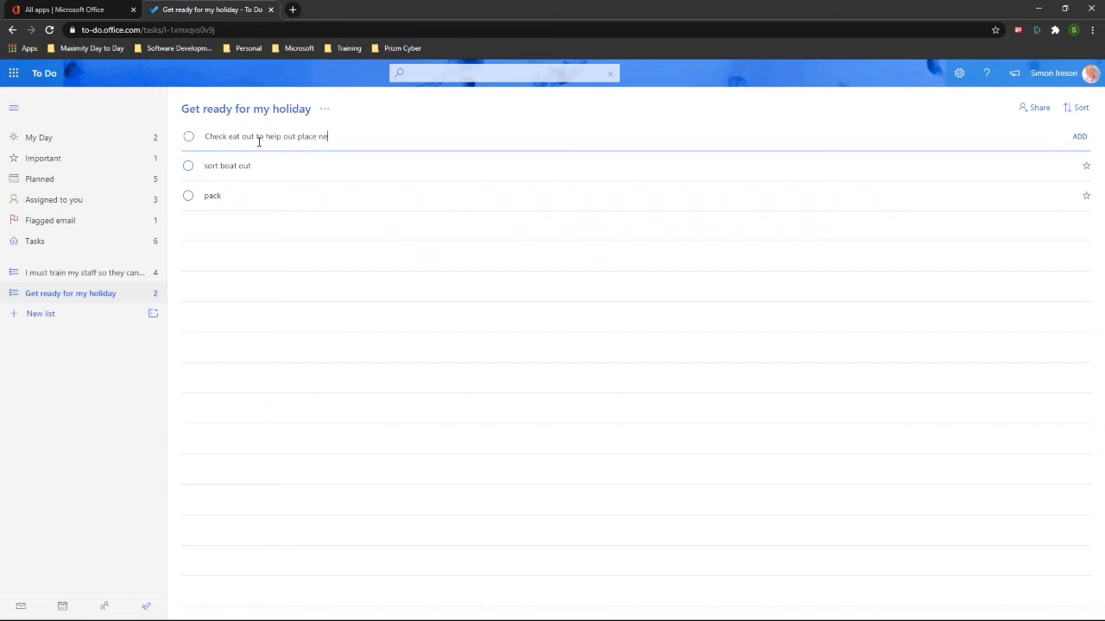
{"action": "type", "text": "ar my cottage"}
{"action": "key", "text": "Return"}
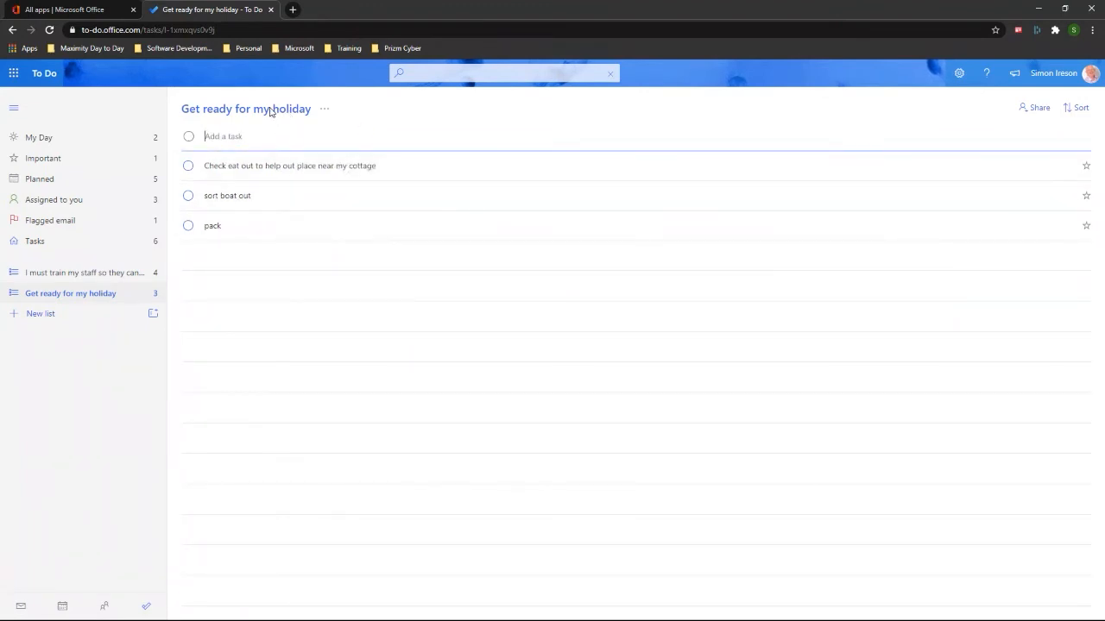
- Create a sharing invitation link for the staff training list and close the sharing dialog
{"action": "left_click", "coordinate": [88, 273]}
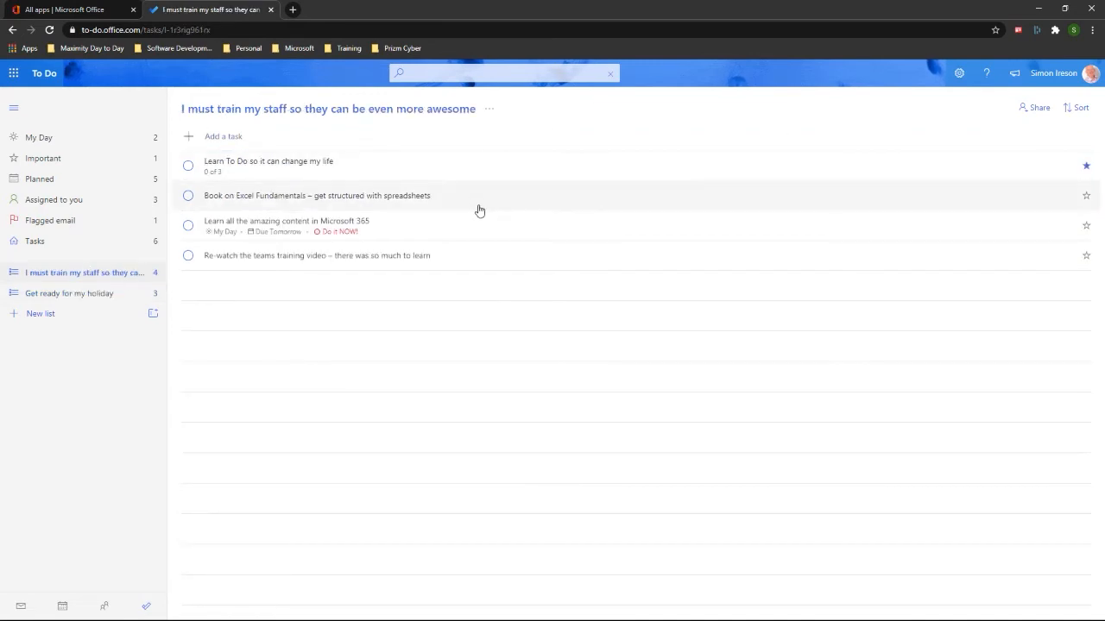
{"action": "left_click", "coordinate": [1037, 112]}
{"action": "left_click", "coordinate": [566, 381]}
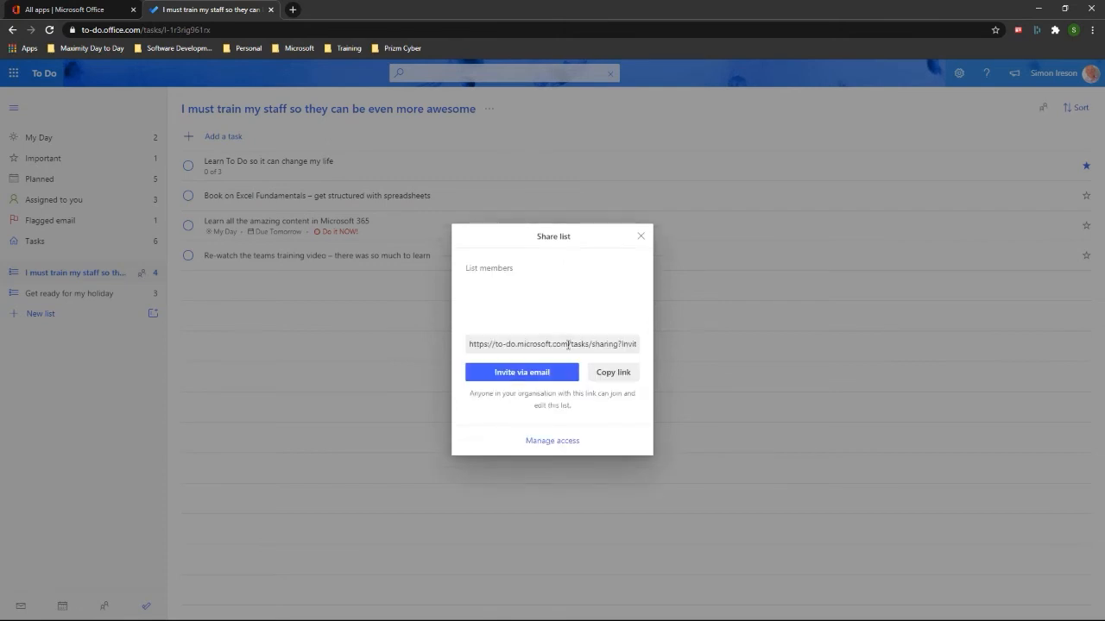
{"action": "left_click", "coordinate": [640, 237]}
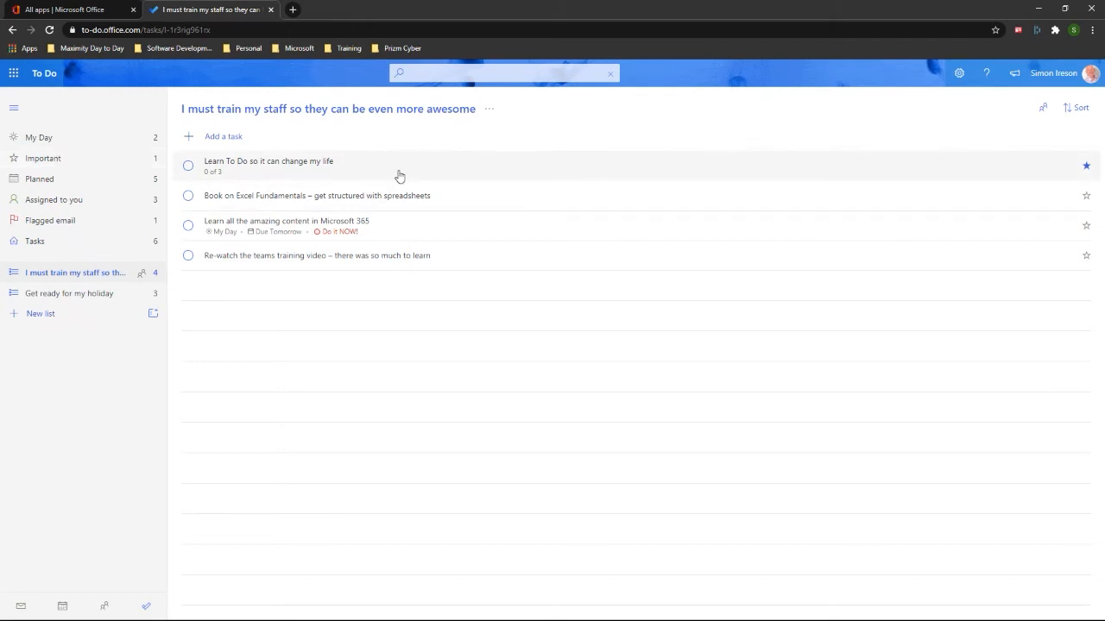
- Switch to Outlook, review its combined To-Do List with the new lists, and return to To Do
{"action": "key", "text": "alt+Tab"}
{"action": "key", "text": "alt+Tab"}
{"action": "key", "text": "alt+Tab"}
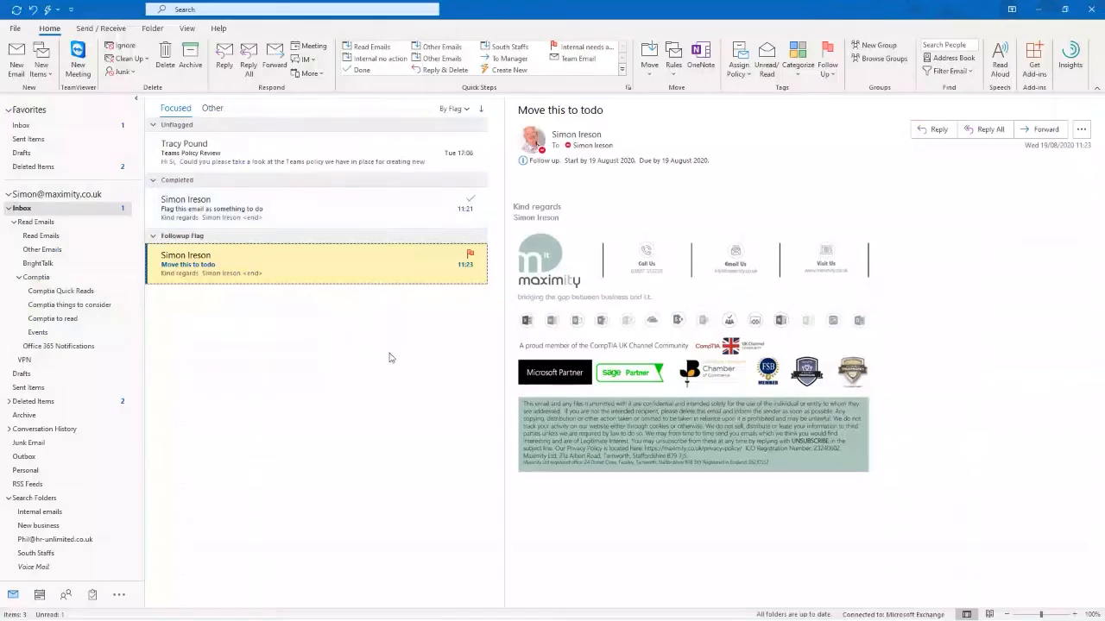
{"action": "left_click", "coordinate": [92, 594]}
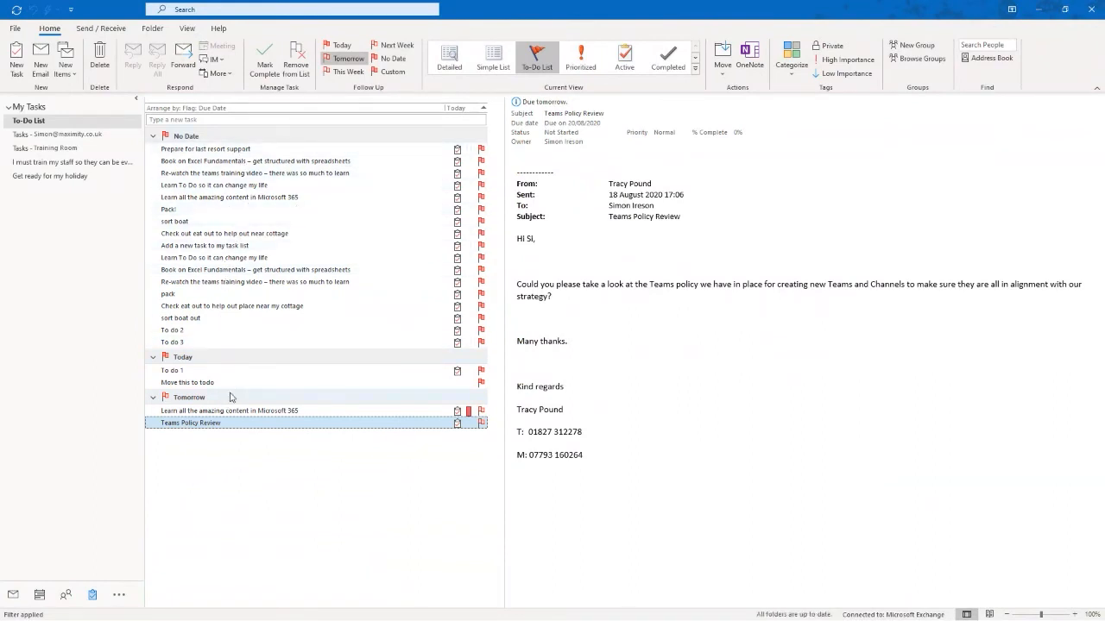
{"action": "key", "text": "alt+Tab"}
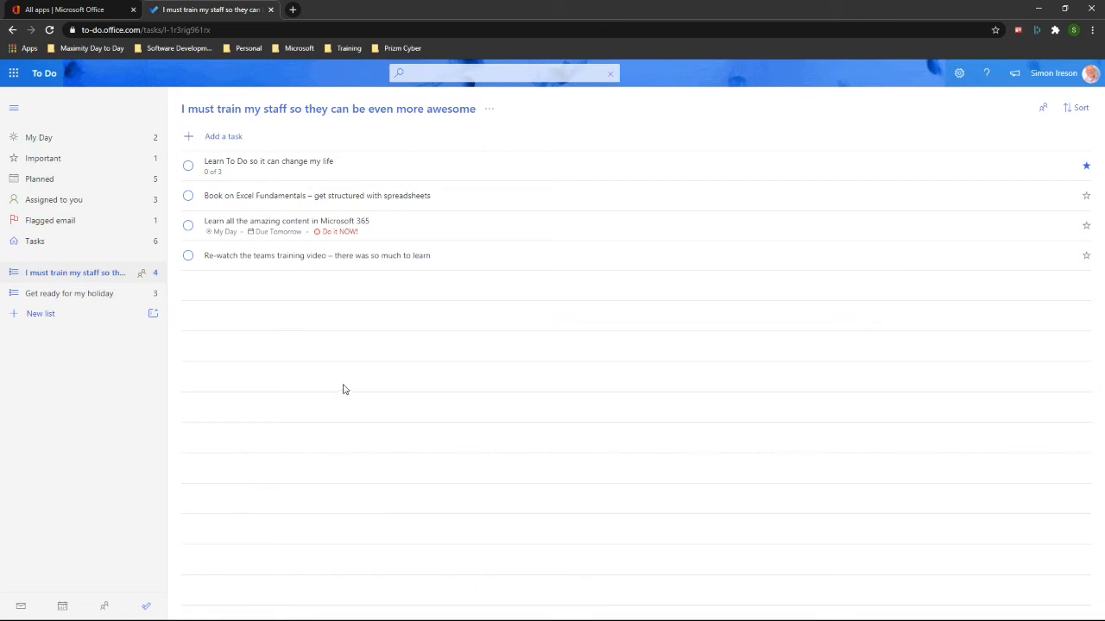
- Switch to Teams, examine the new meeting experience option in the general application settings, and close the settings
{"action": "key", "text": "alt+Tab"}
{"action": "key", "text": "alt+Tab"}
{"action": "key", "text": "alt+Tab"}
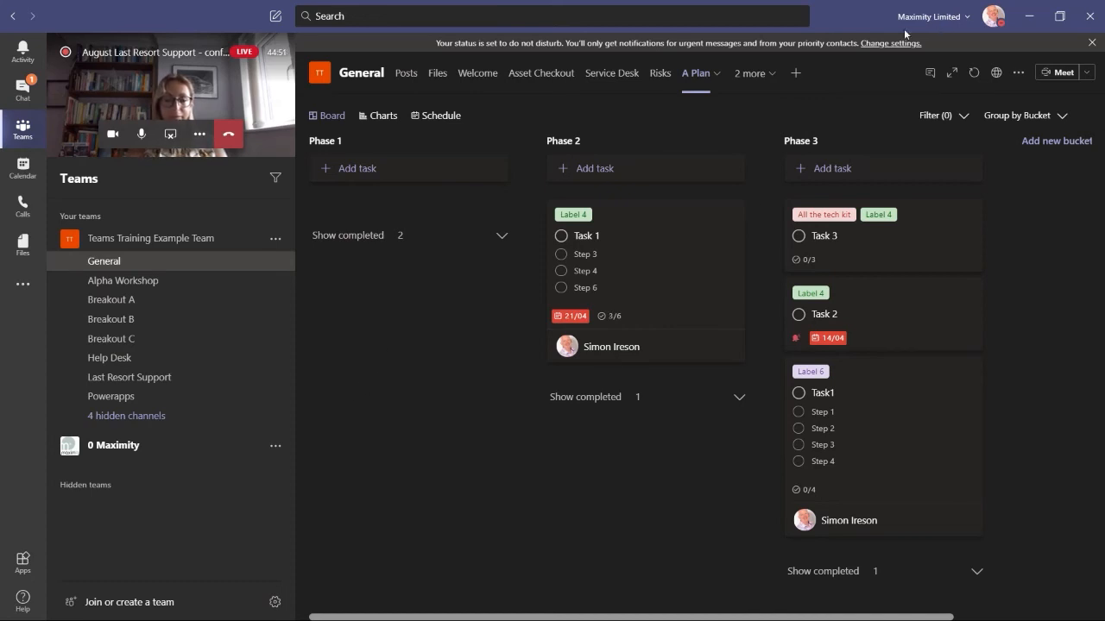
{"action": "left_click", "coordinate": [992, 19]}
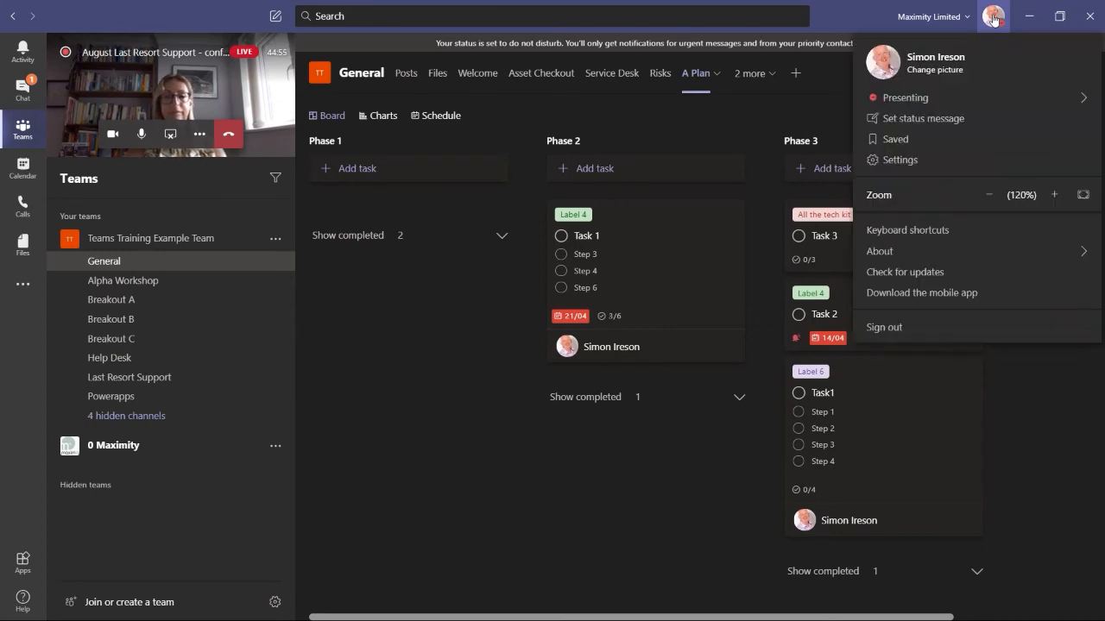
{"action": "left_click", "coordinate": [903, 161]}
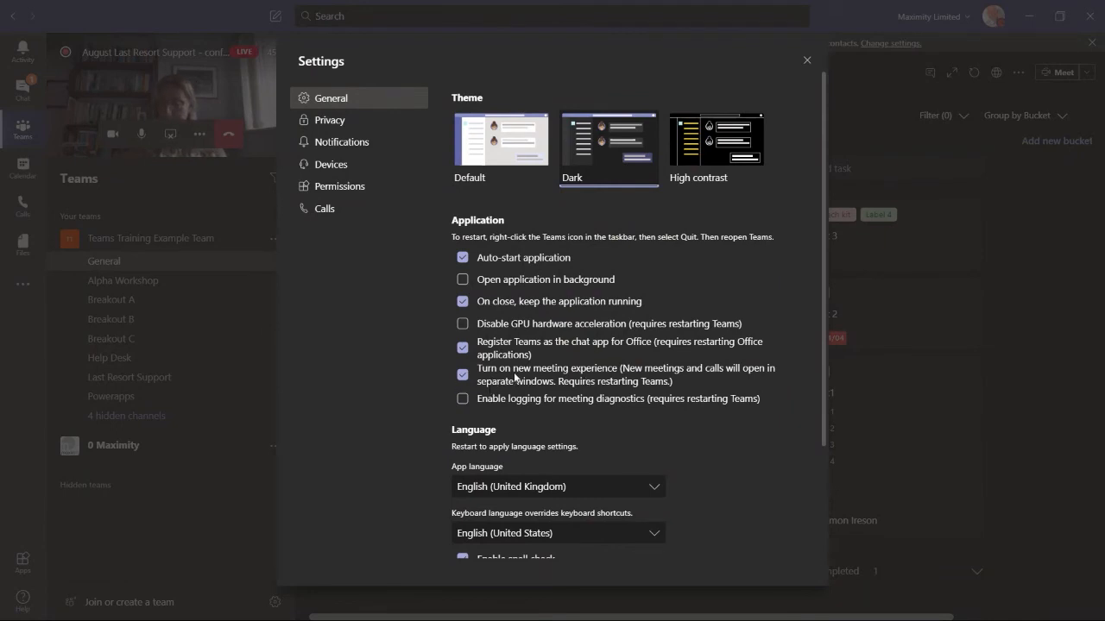
{"action": "left_click", "coordinate": [807, 63]}
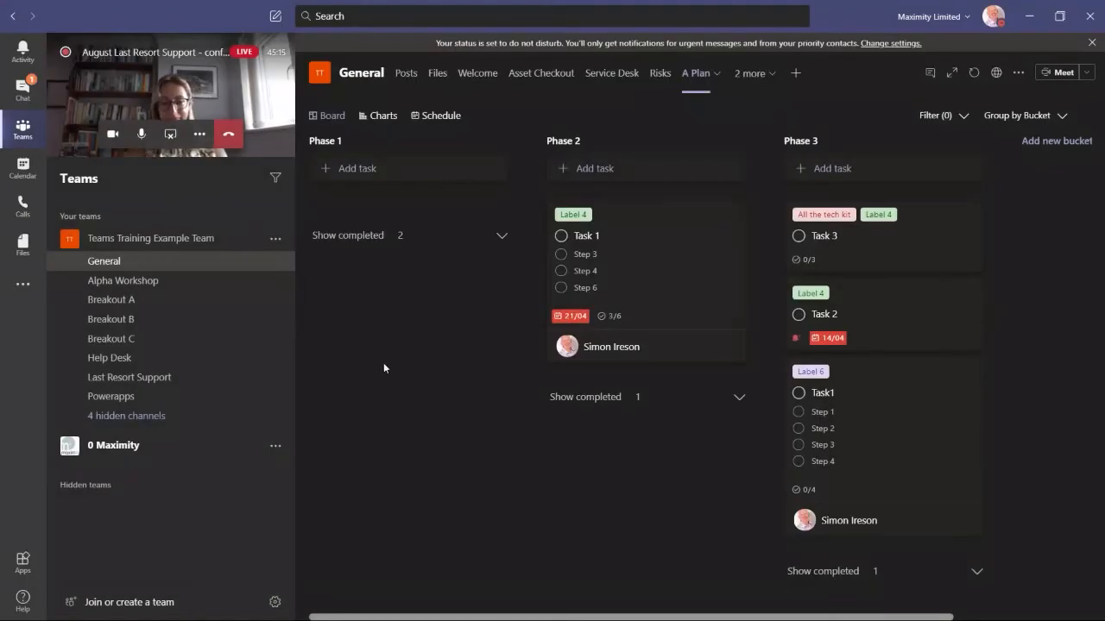
- Switch to the New Together Mode video to present the demonstration, and stop sharing the screen in the live event
{"action": "key", "text": "alt+Tab"}
{"action": "key", "text": "alt+Tab"}
{"action": "key", "text": "alt+Tab"}
{"action": "key", "text": "alt+Tab"}
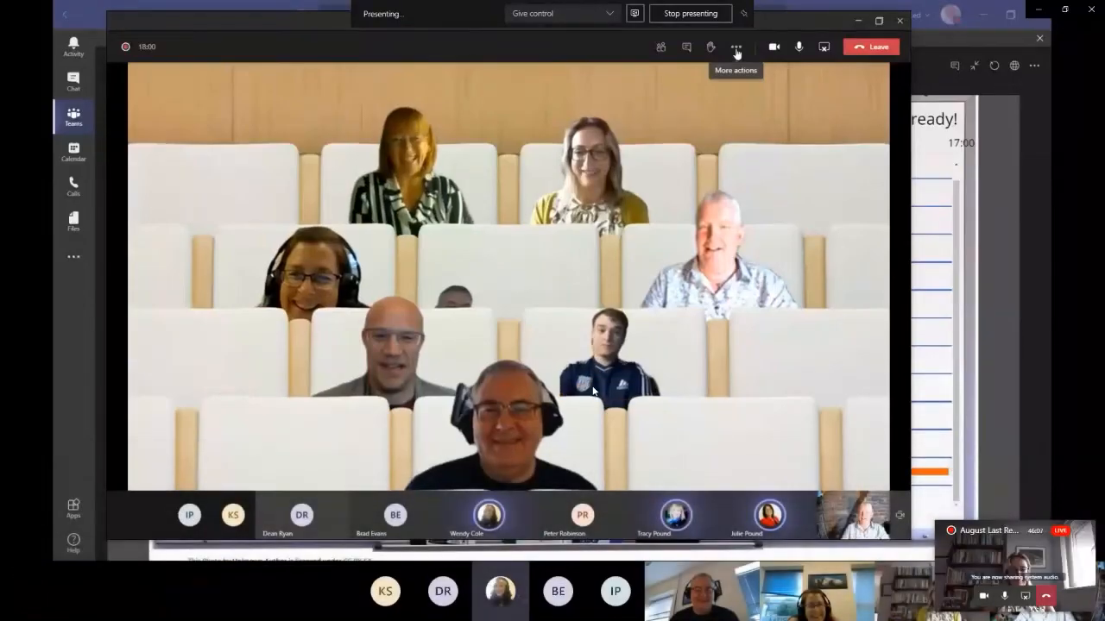
{"action": "left_click", "coordinate": [1091, 532]}
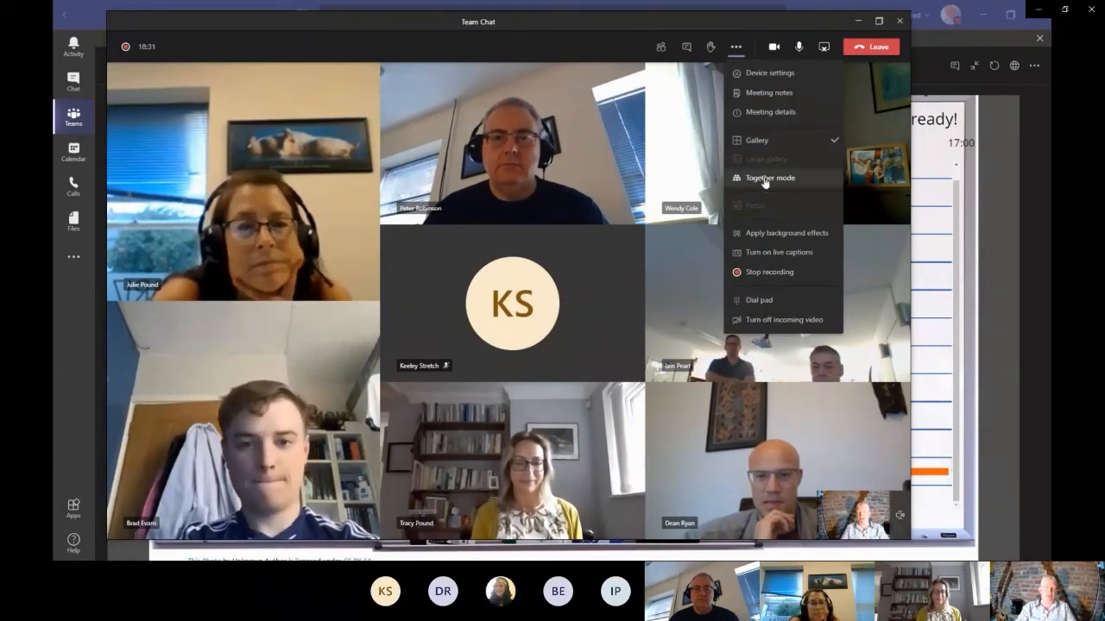
{"action": "left_click", "coordinate": [765, 180]}
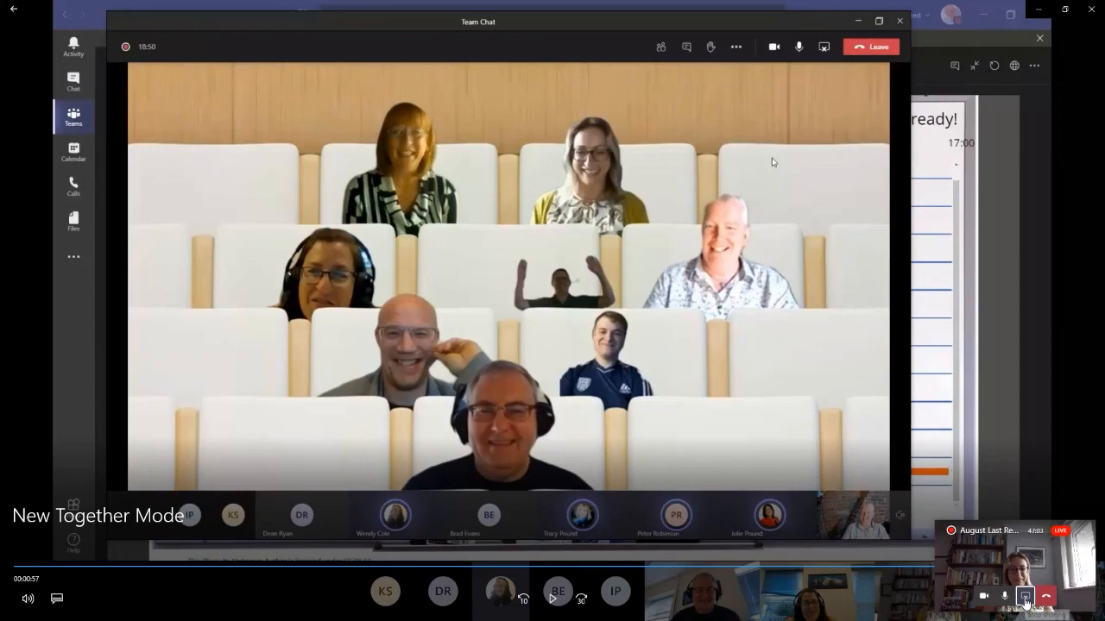
{"action": "left_click", "coordinate": [1024, 596]}
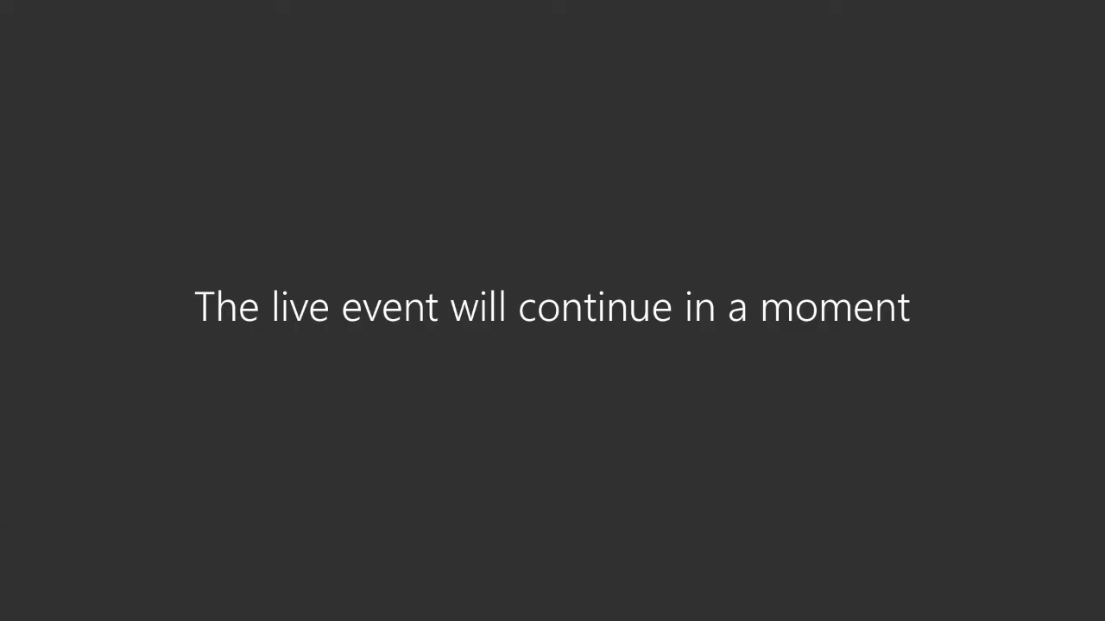